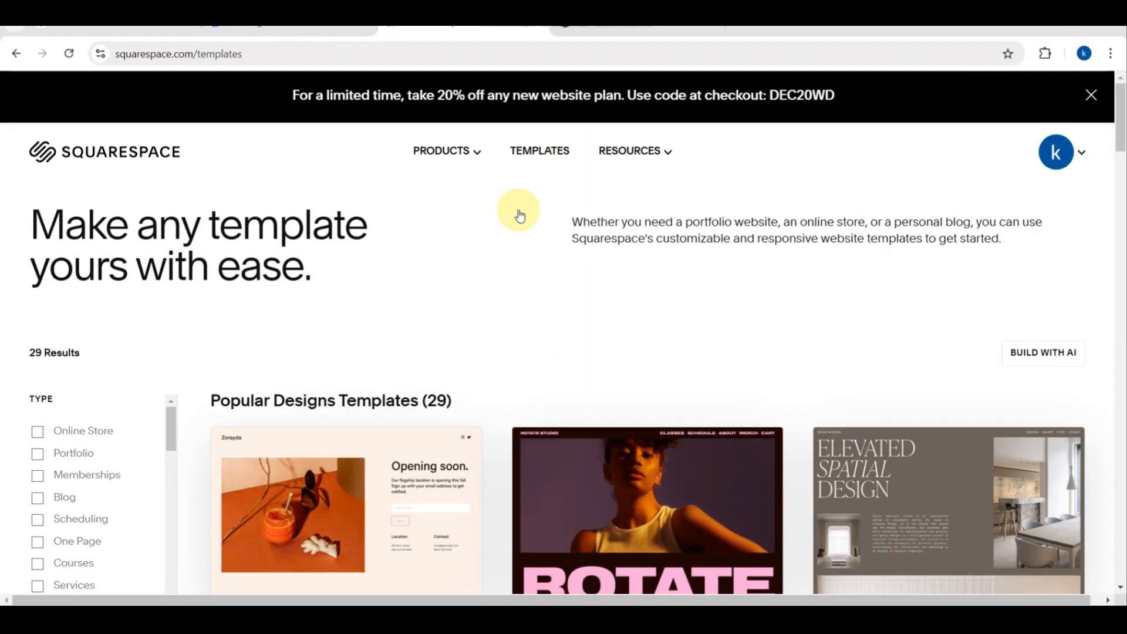
Open the preview of the Rotate template from the popular design templates
scroll(357, 311, "down", 2)
scroll(358, 312, "down", 1)
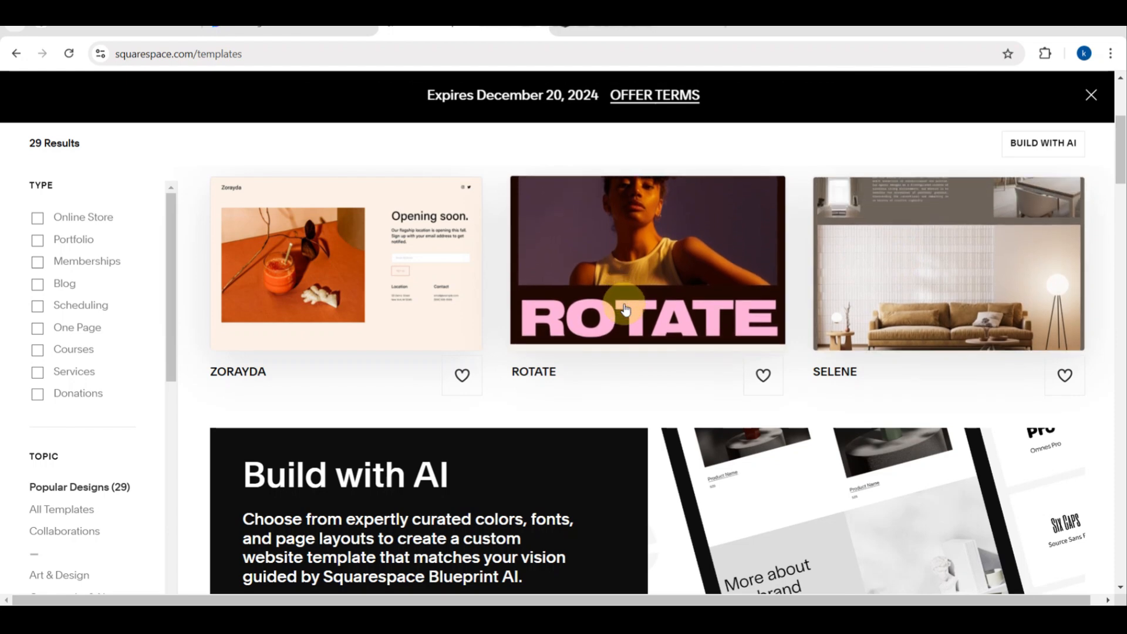
left_click(625, 304)
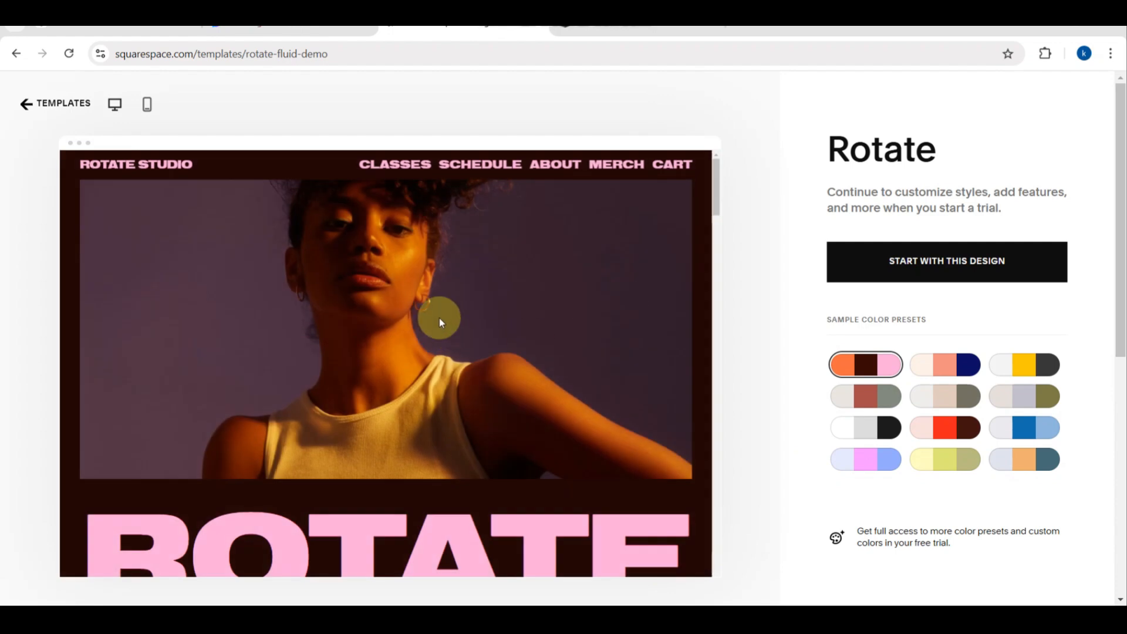
Try two other sample color presets on the Rotate template, then reapply the orange, dark brown and pink preset
left_click(959, 371)
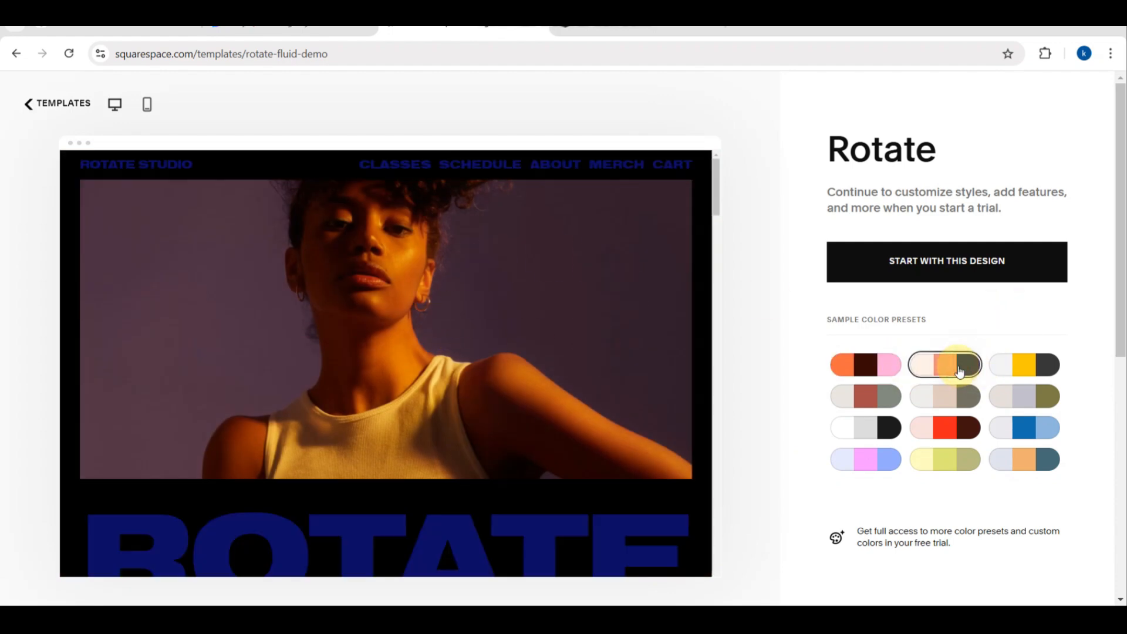
left_click(1035, 398)
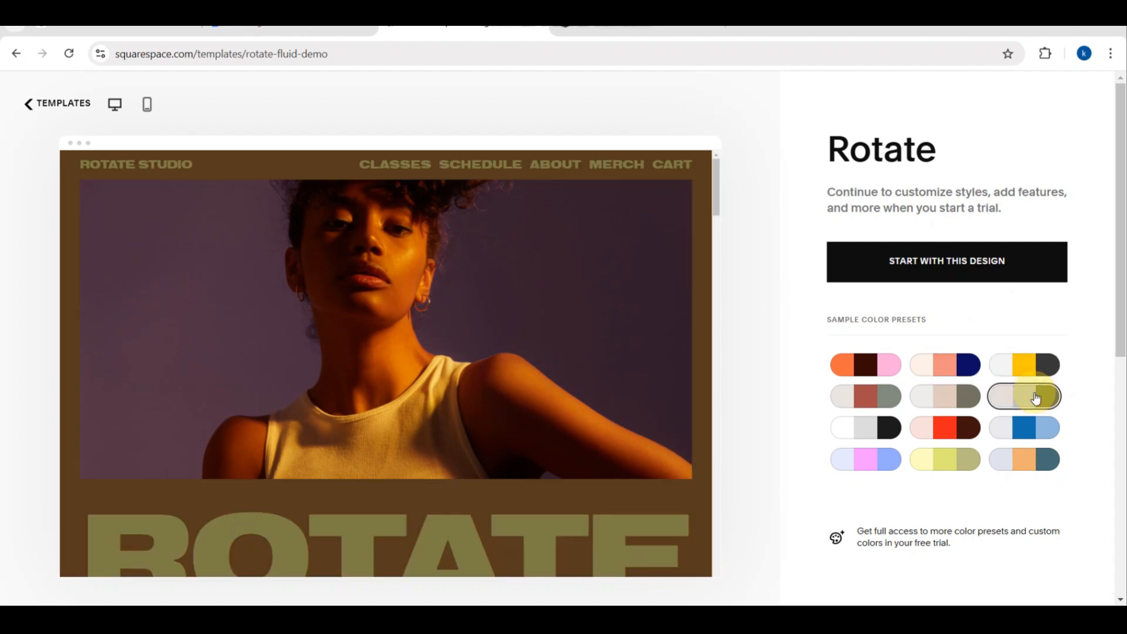
left_click(865, 367)
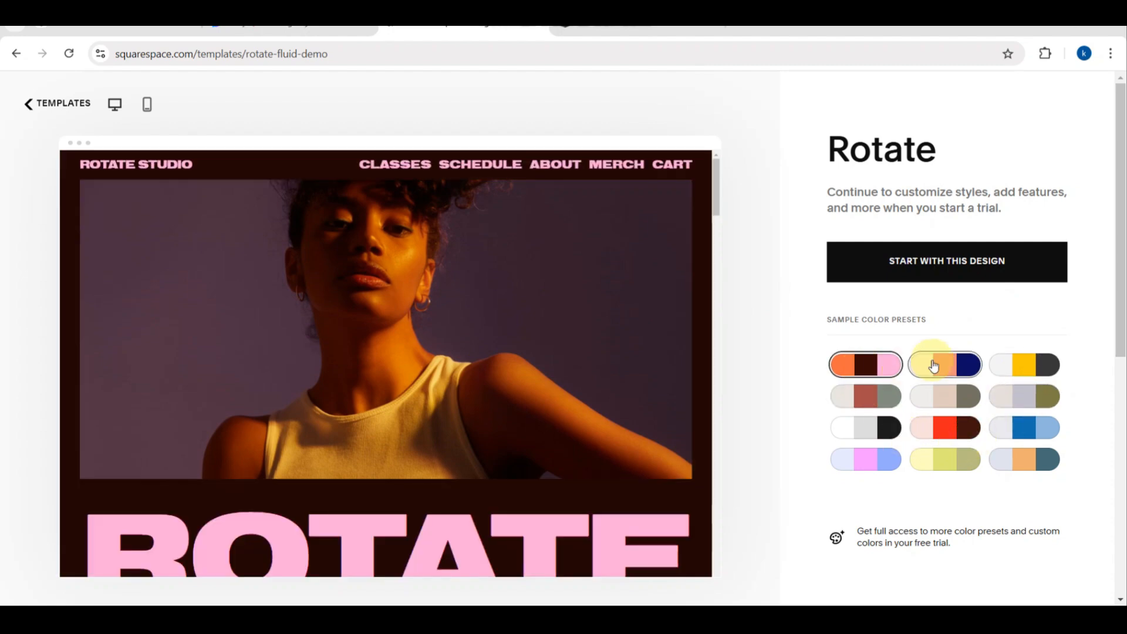
Start a new site with the Rotate design and set its site title to Akaiza
left_click(946, 260)
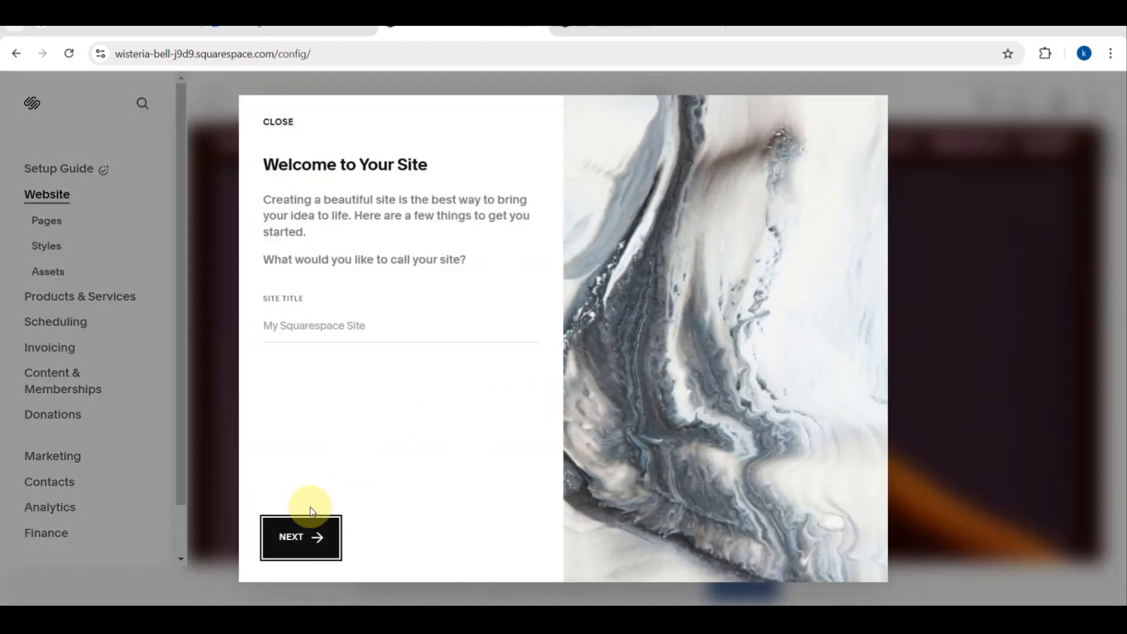
left_click(308, 328)
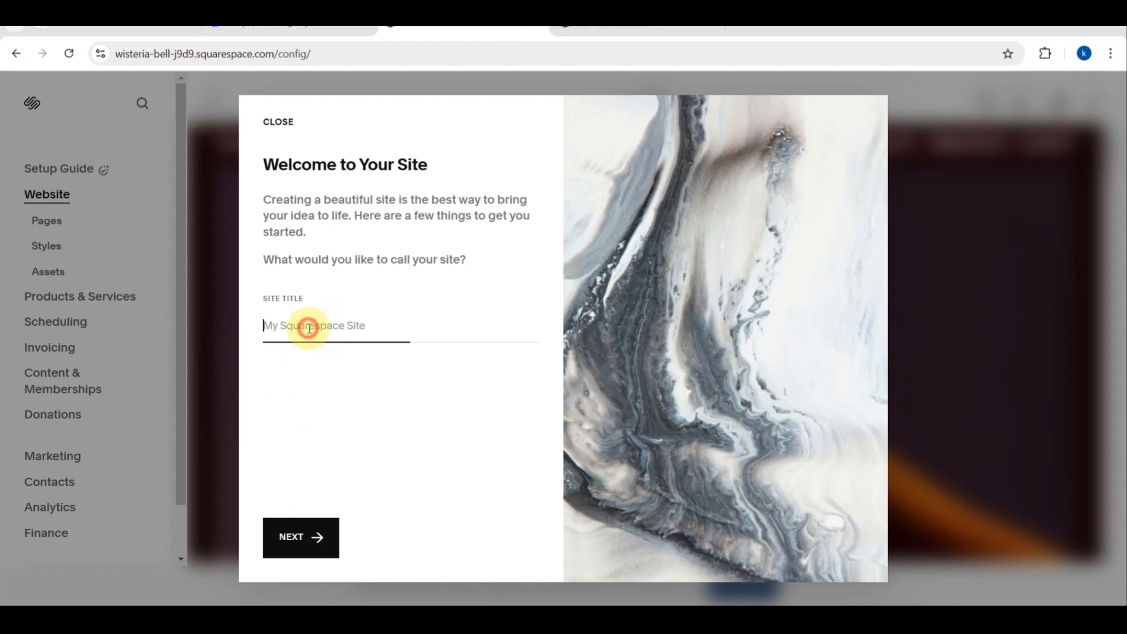
scroll(309, 328, "up", 3)
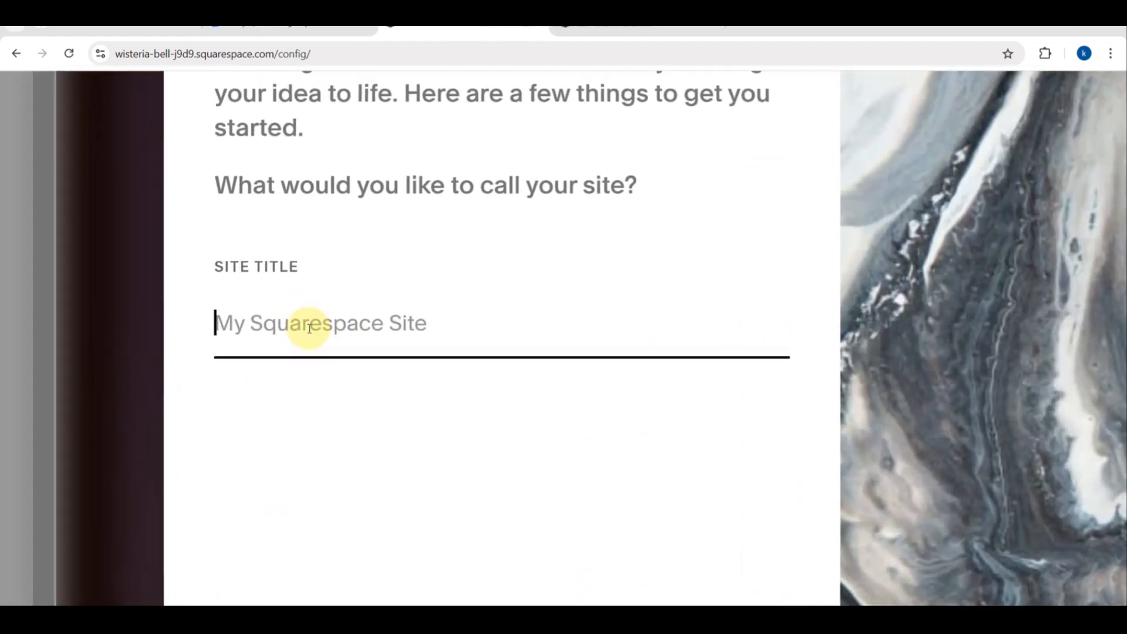
type("Akaiza")
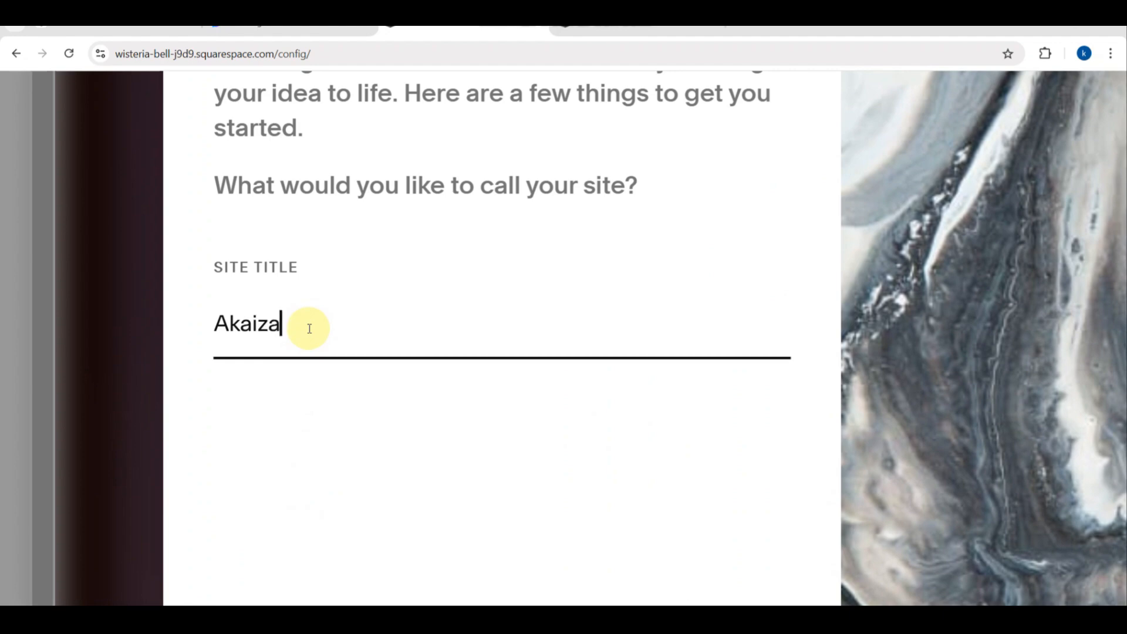
scroll(309, 328, "down", 3)
scroll(330, 442, "down", 2)
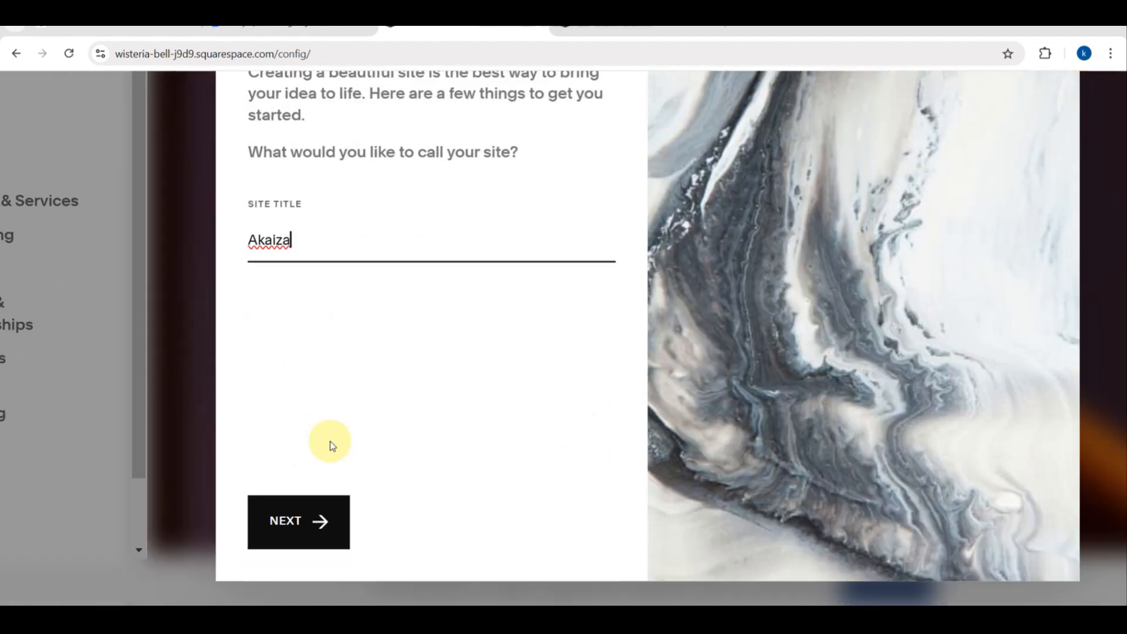
left_click(296, 516)
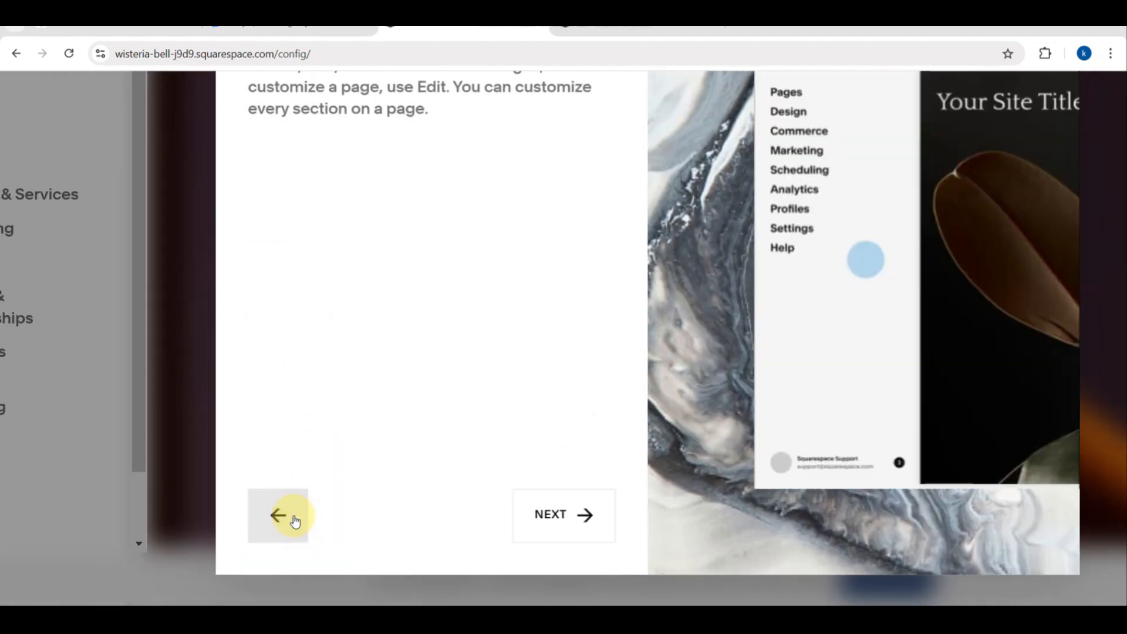
Go through the remaining welcome introduction slides to reach the site dashboard
left_click(580, 506)
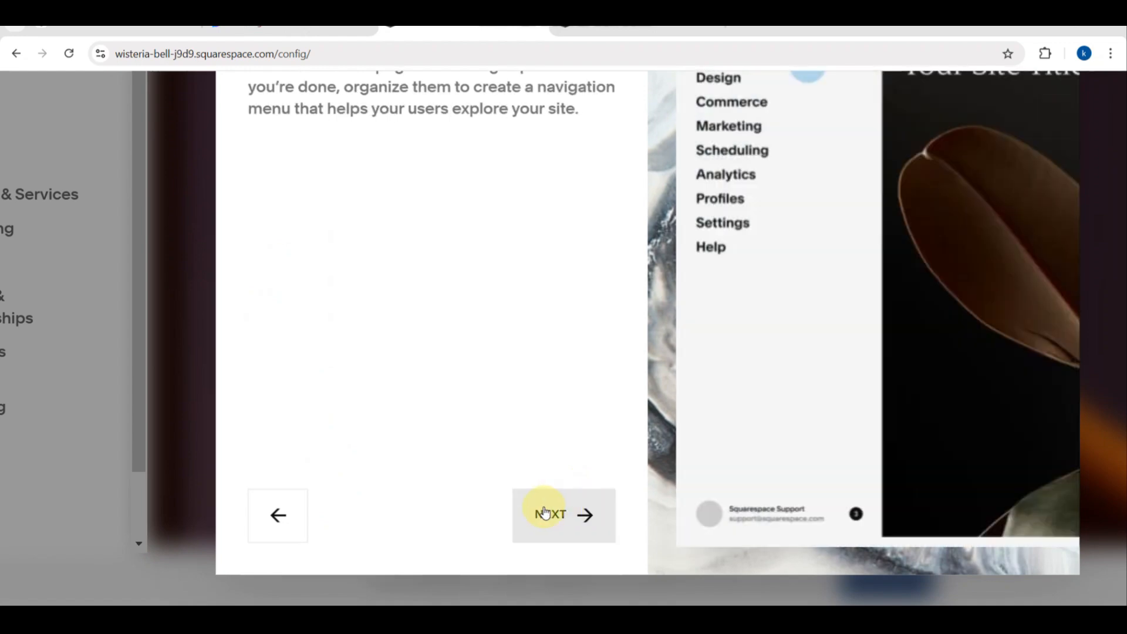
left_click(543, 510)
left_click(543, 511)
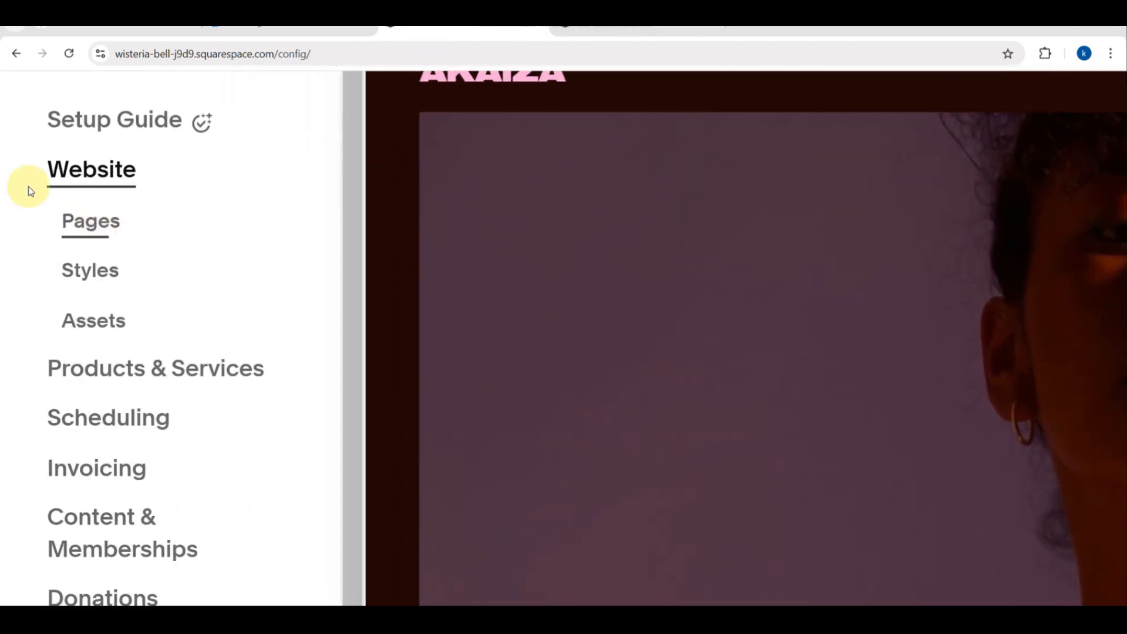
Look over the dashboard's site sections and open the website's Pages list
scroll(137, 199, "up", 1)
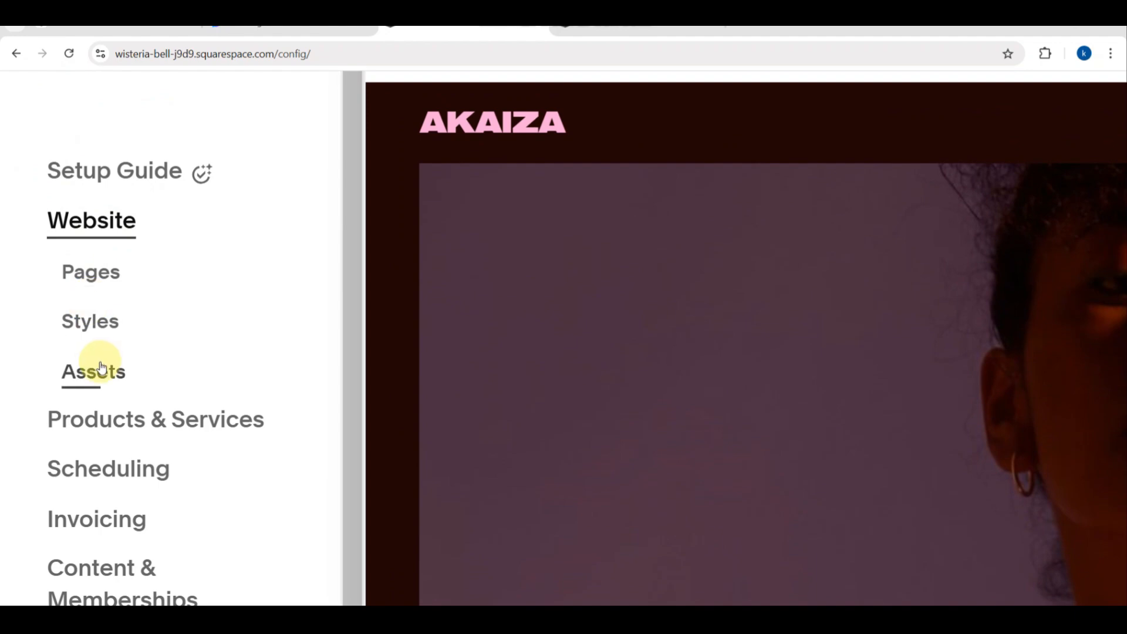
scroll(101, 411, "down", 1)
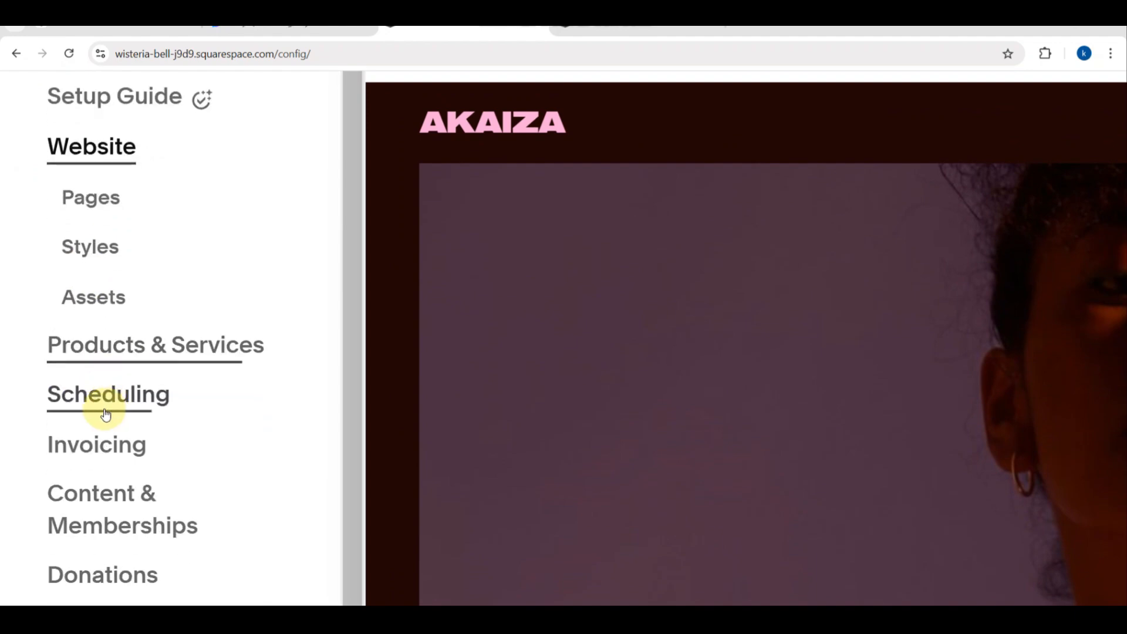
scroll(100, 430, "down", 1)
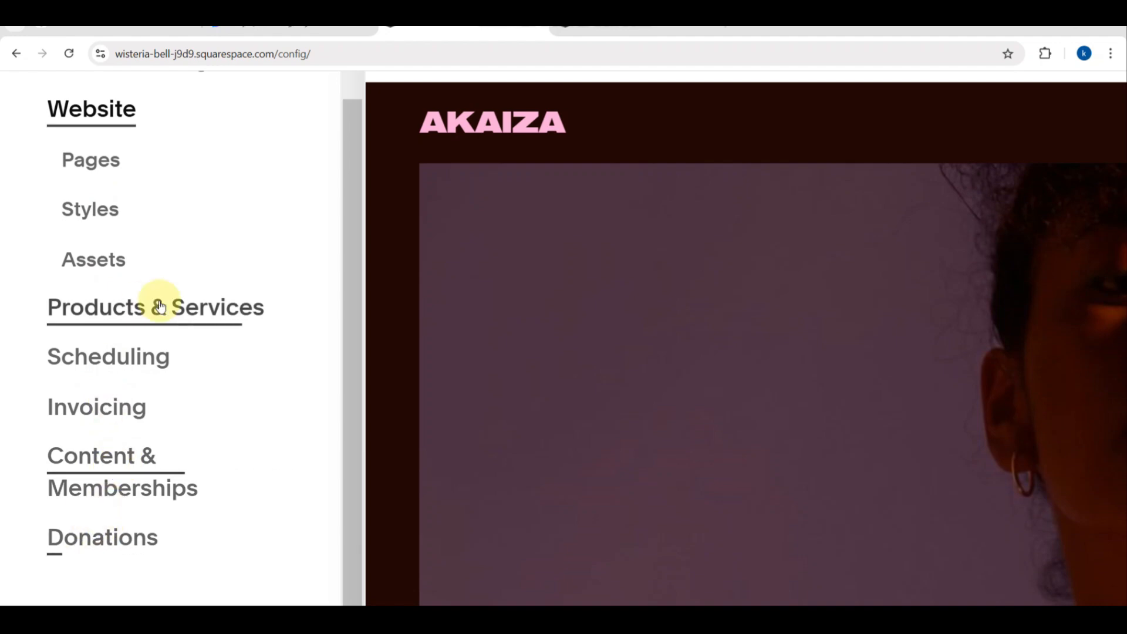
scroll(160, 304, "up", 1)
scroll(159, 305, "up", 1)
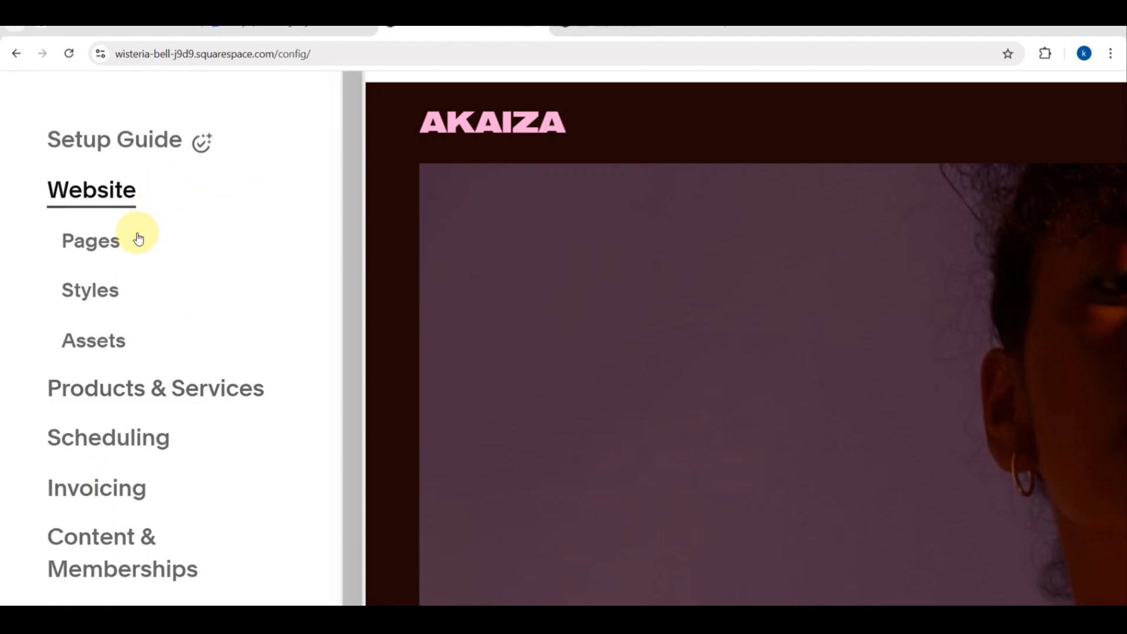
scroll(92, 253, "up", 5)
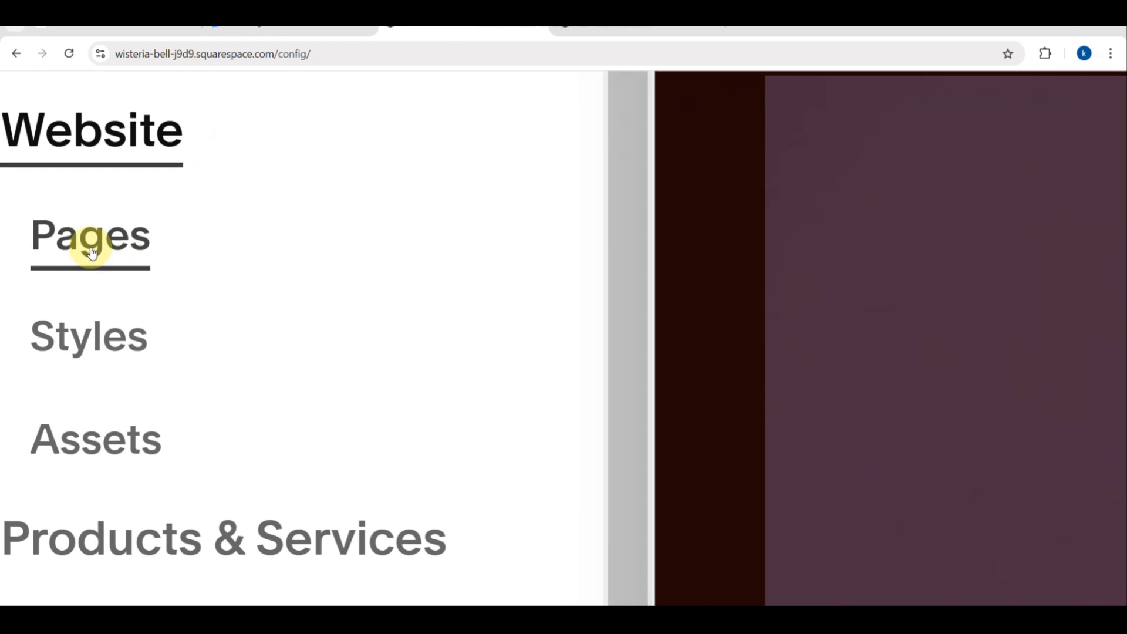
scroll(90, 248, "left", 1)
left_click(149, 246)
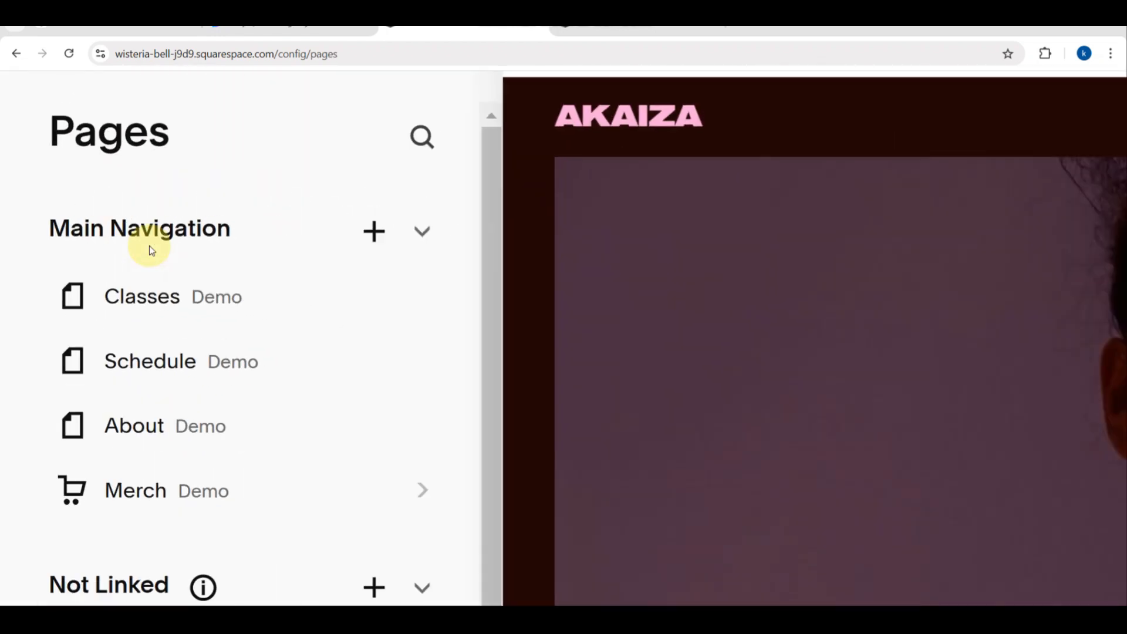
Examine the site's existing page lists and the page types that can be added to Main Navigation
scroll(149, 245, "down", 1)
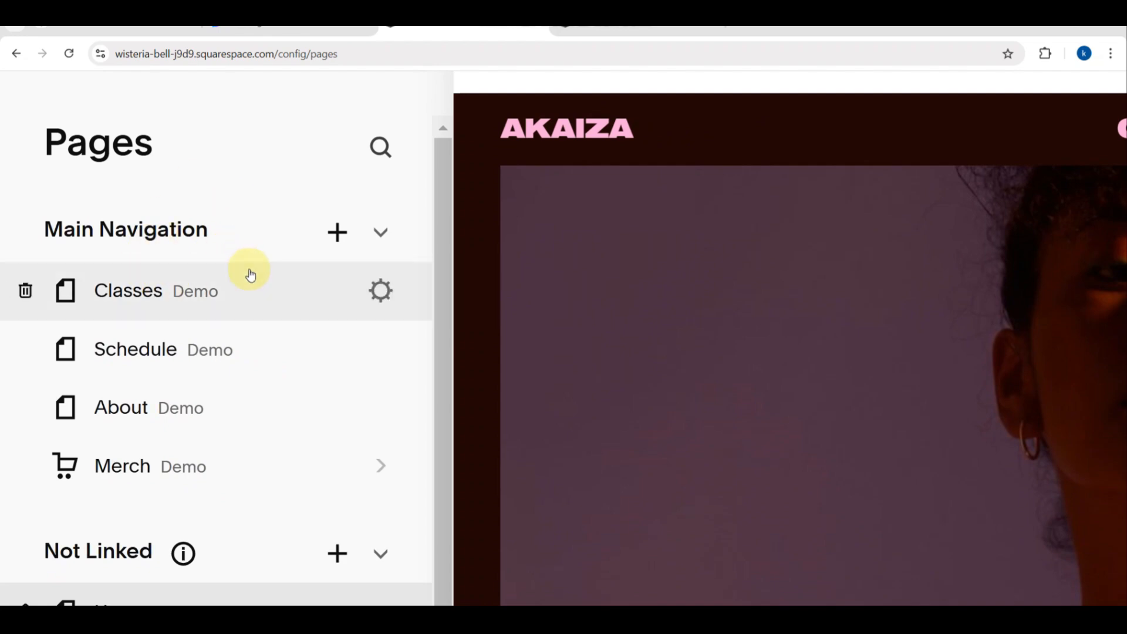
scroll(249, 274, "down", 3)
scroll(247, 272, "down", 2)
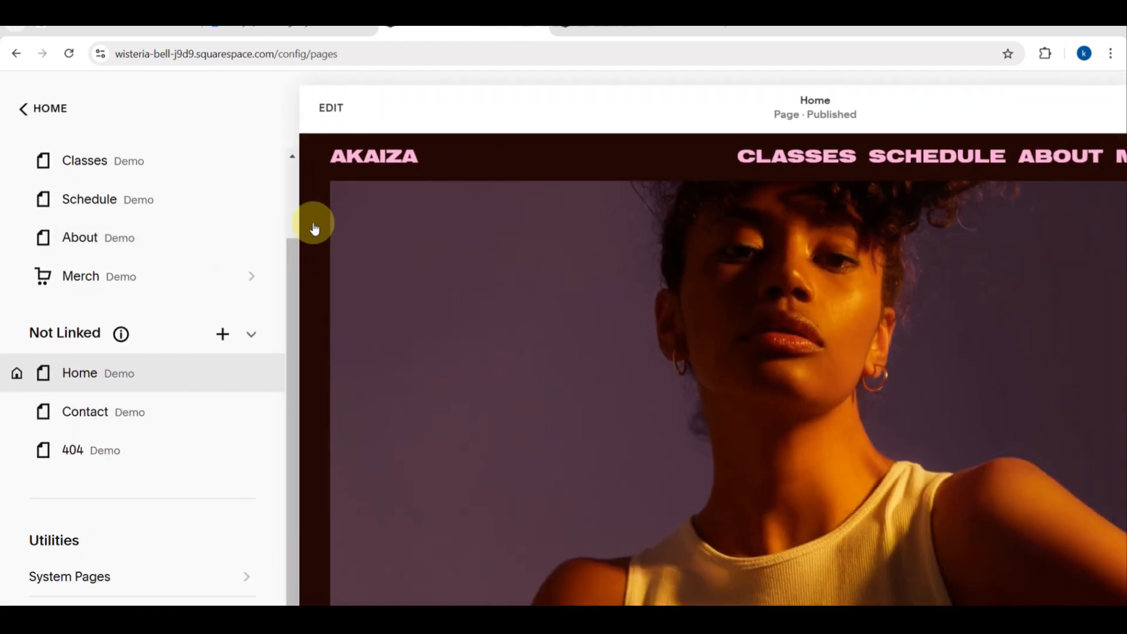
mouse_move(268, 176)
scroll(249, 169, "up", 2)
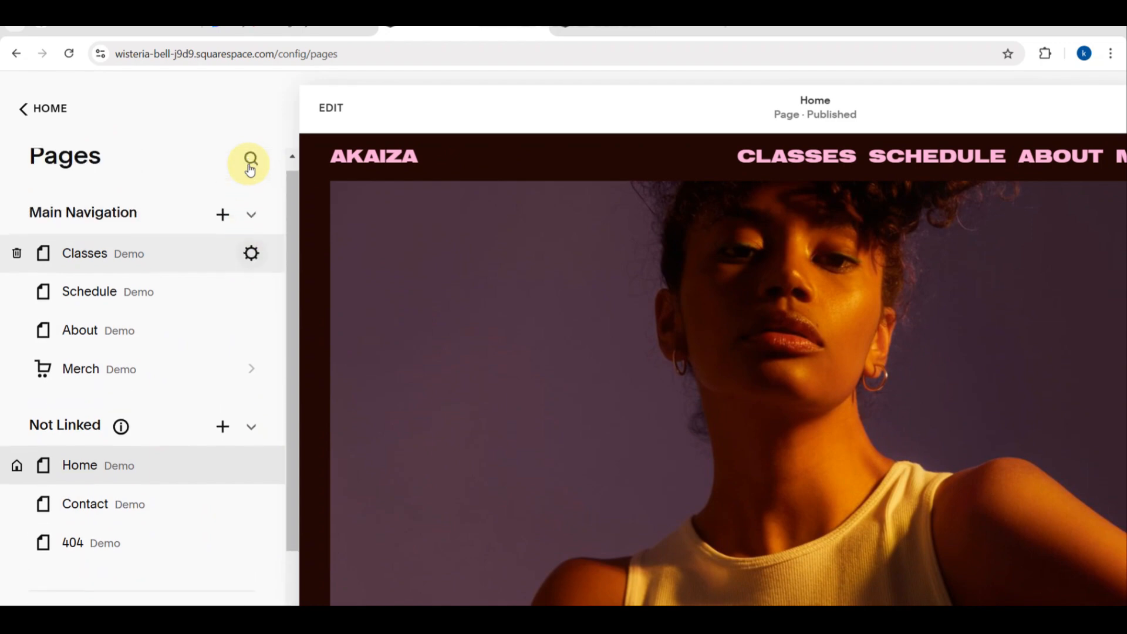
left_click(222, 225)
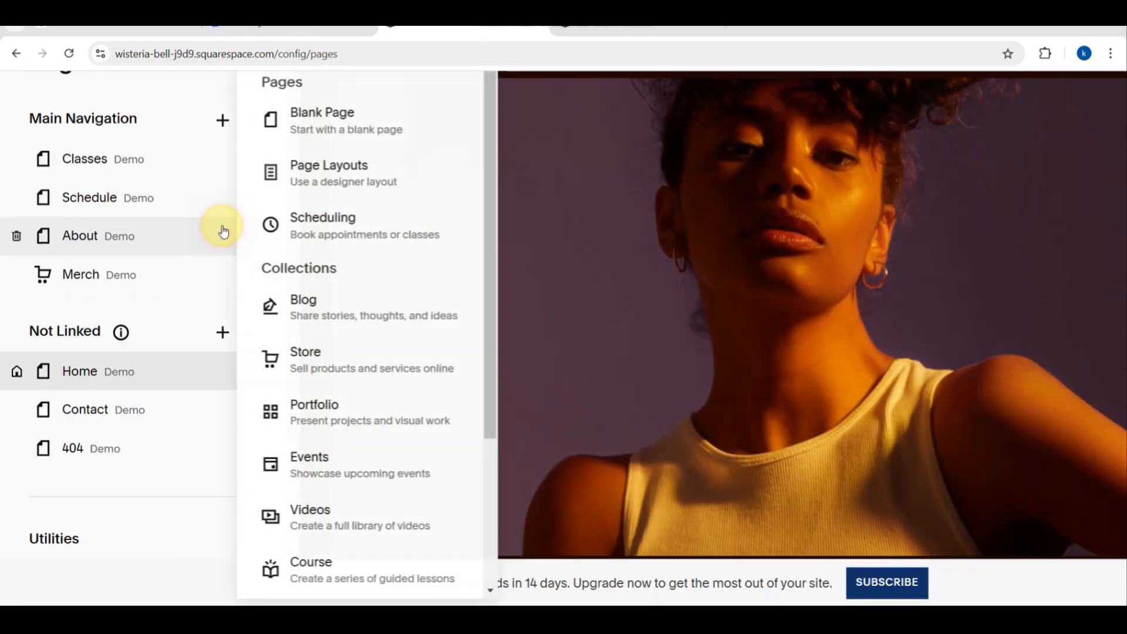
scroll(320, 298, "up", 3)
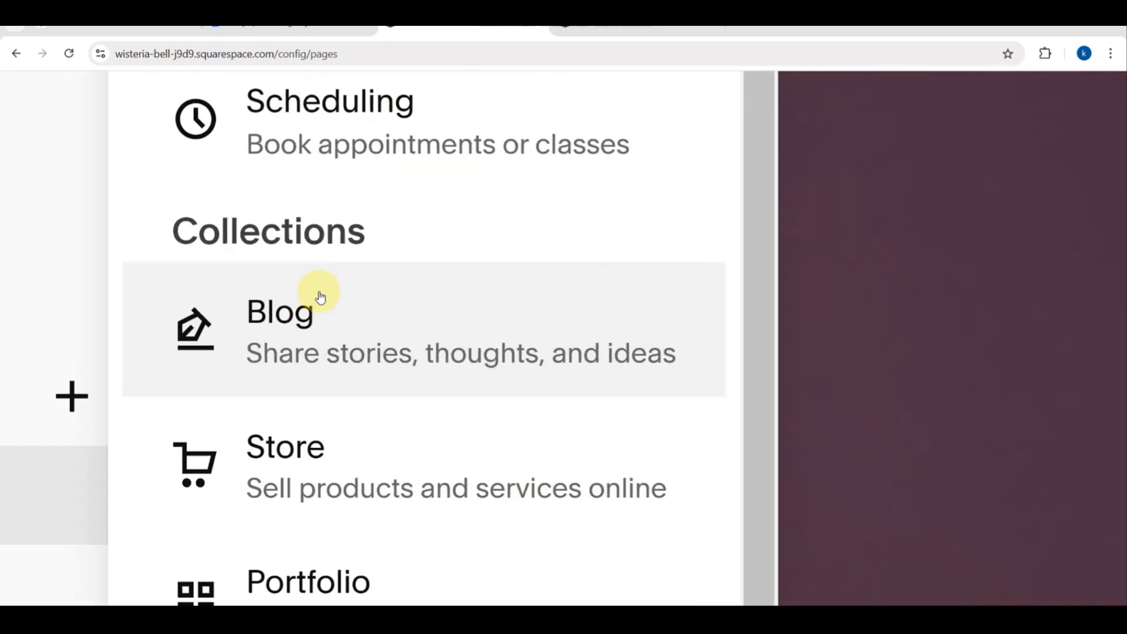
scroll(320, 296, "down", 2)
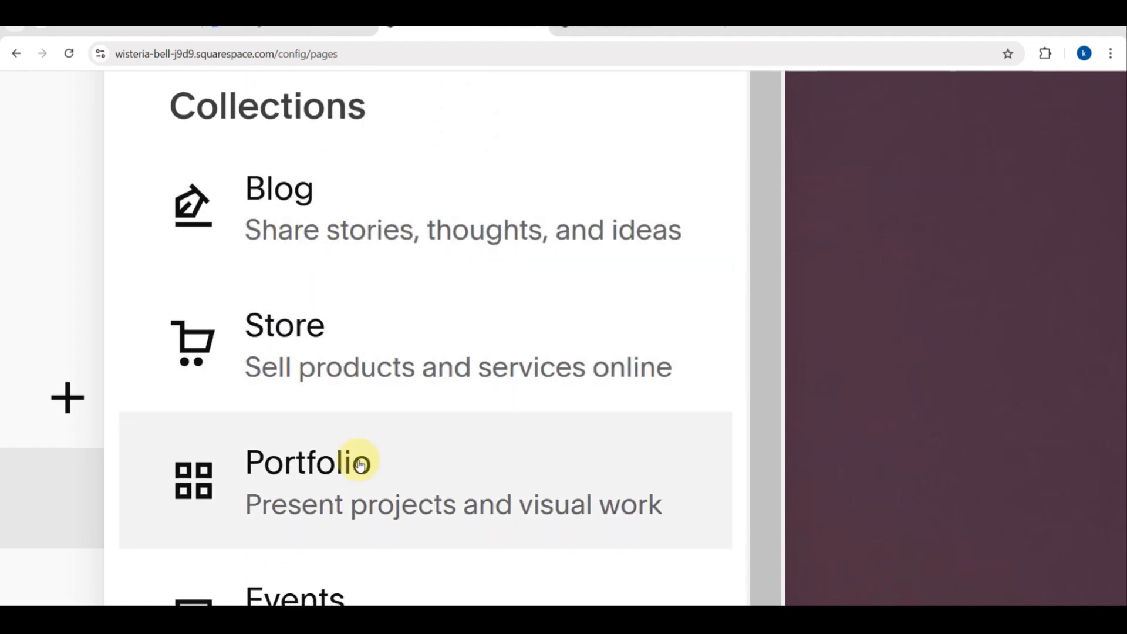
scroll(360, 460, "down", 2)
scroll(360, 464, "down", 3)
scroll(359, 463, "down", 2)
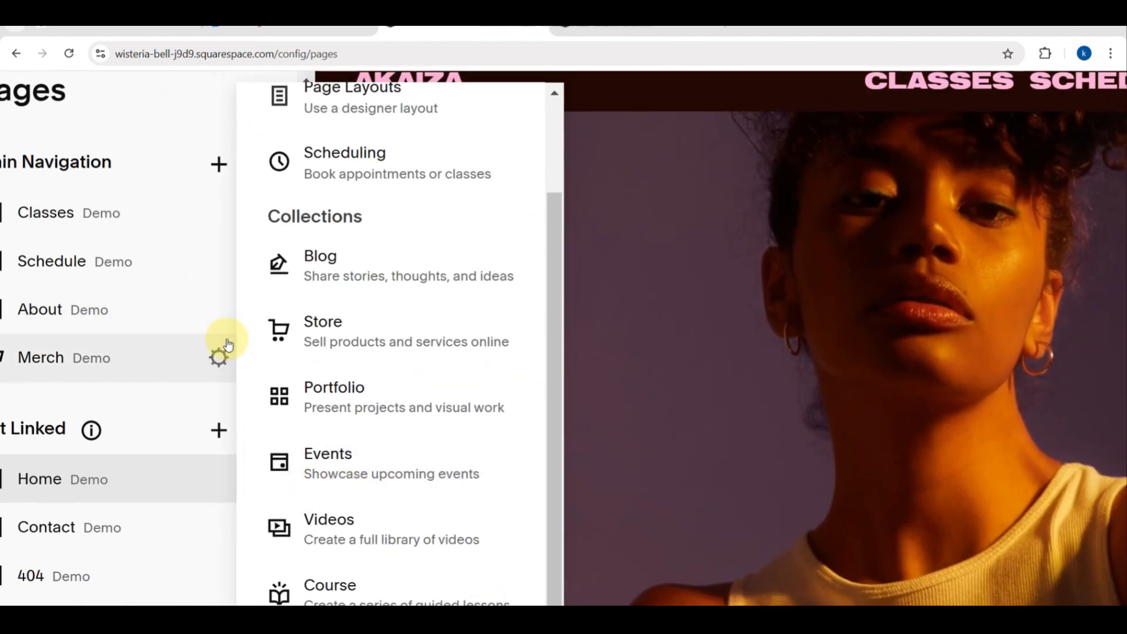
scroll(106, 306, "down", 3)
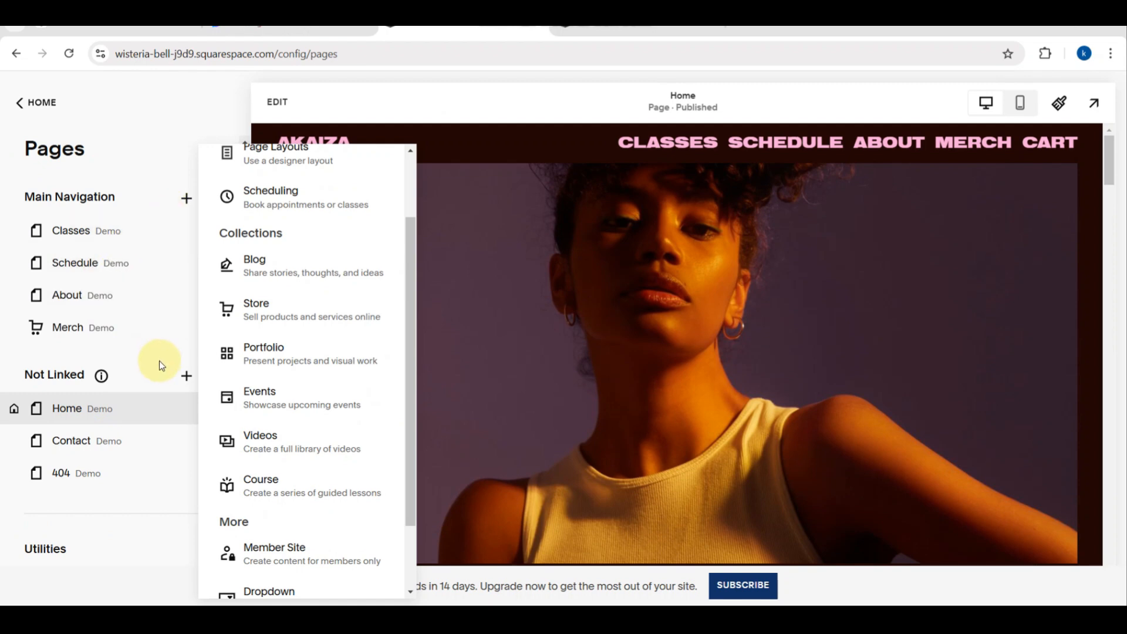
Start adding a Blog page to the Not Linked section and choose the densest grid view for its layouts
left_click(185, 378)
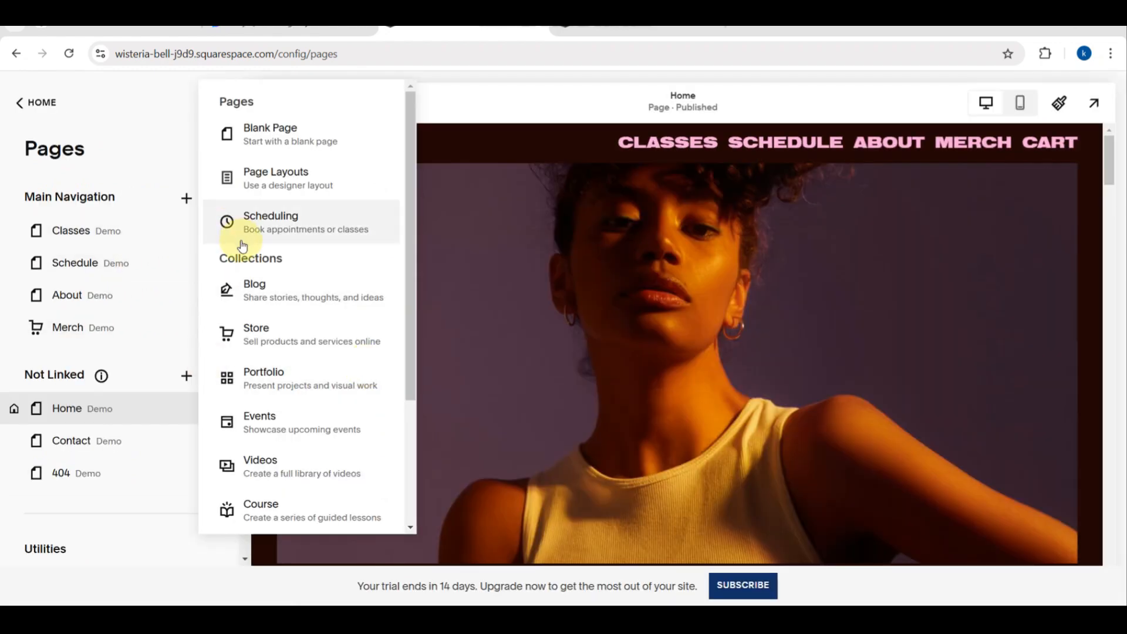
left_click(252, 290)
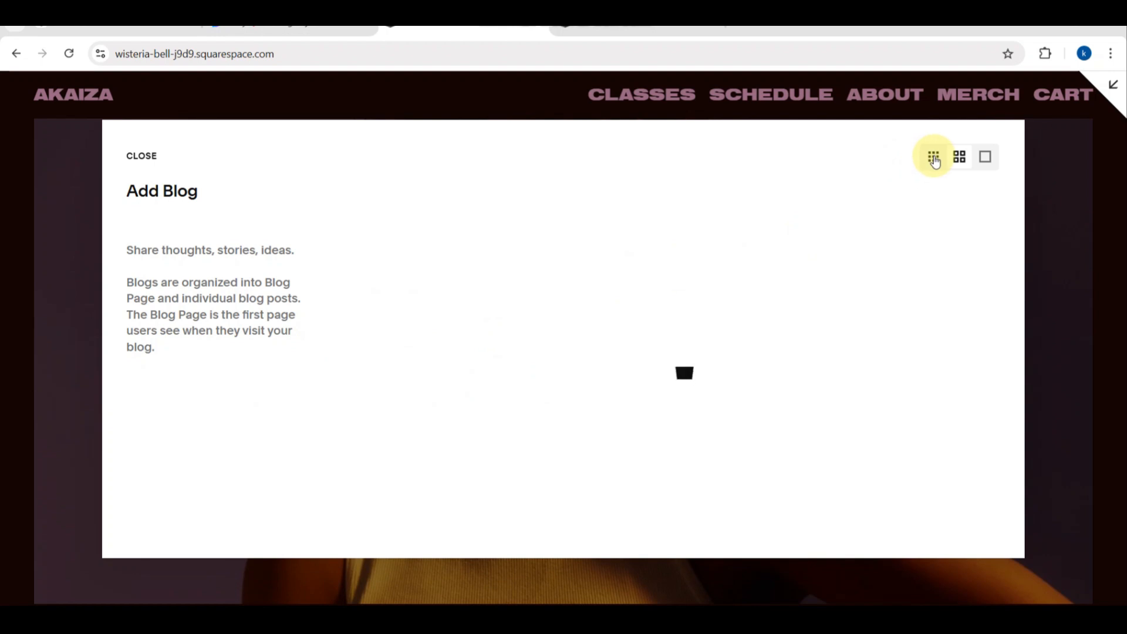
left_click(933, 158)
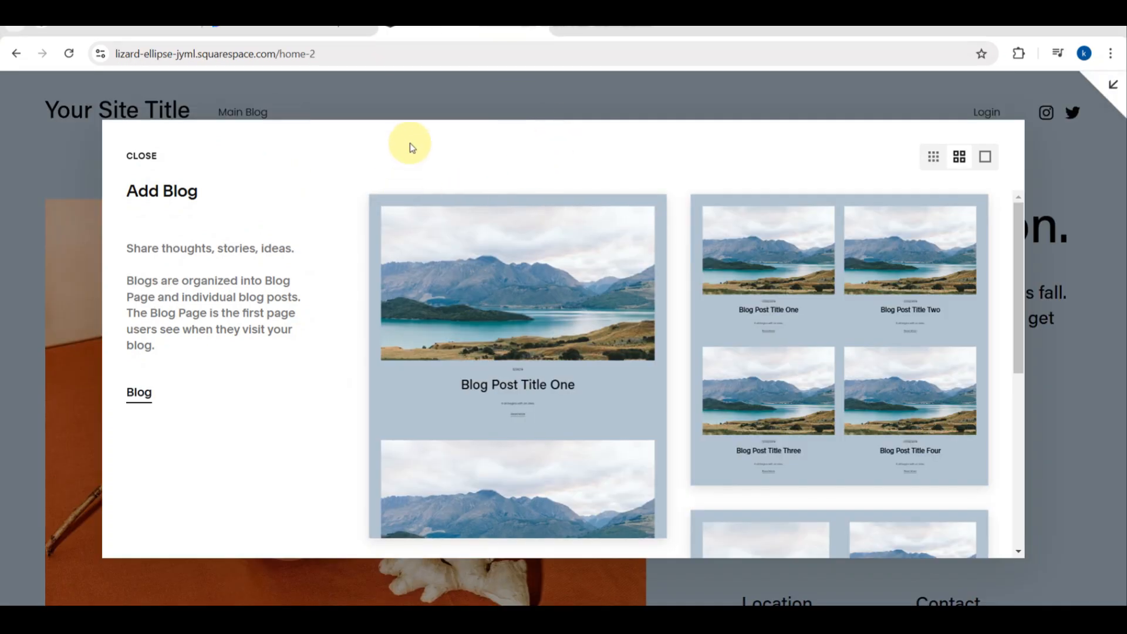
Compare the available blog layouts and add the Blog page using the single-column layout with a large image above the post title
scroll(186, 308, "up", 5)
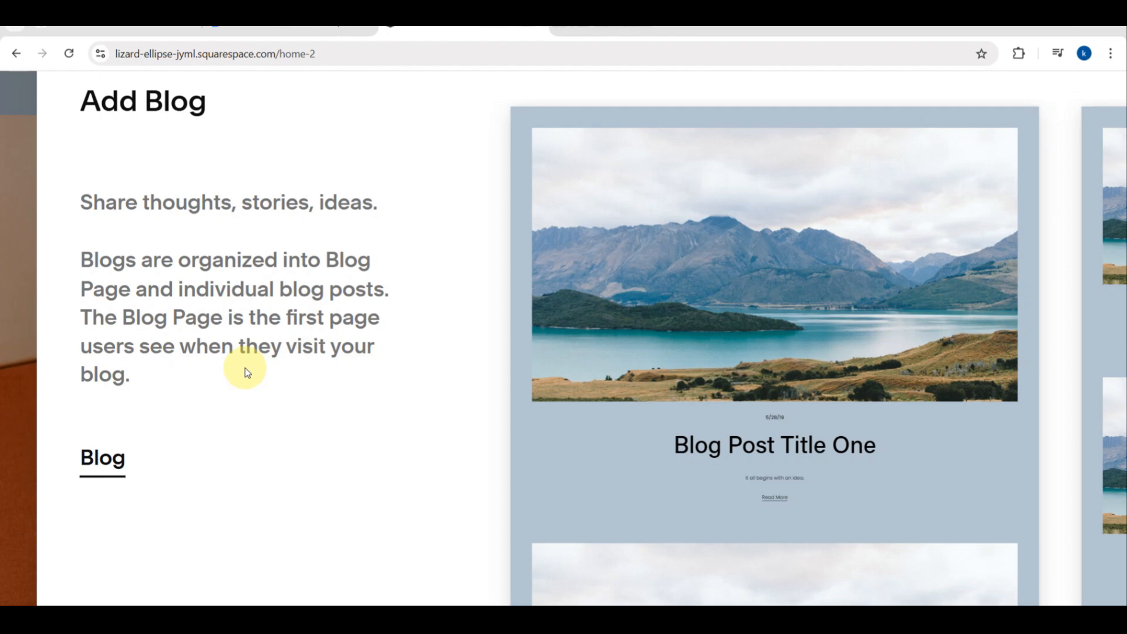
scroll(246, 368, "right", 3)
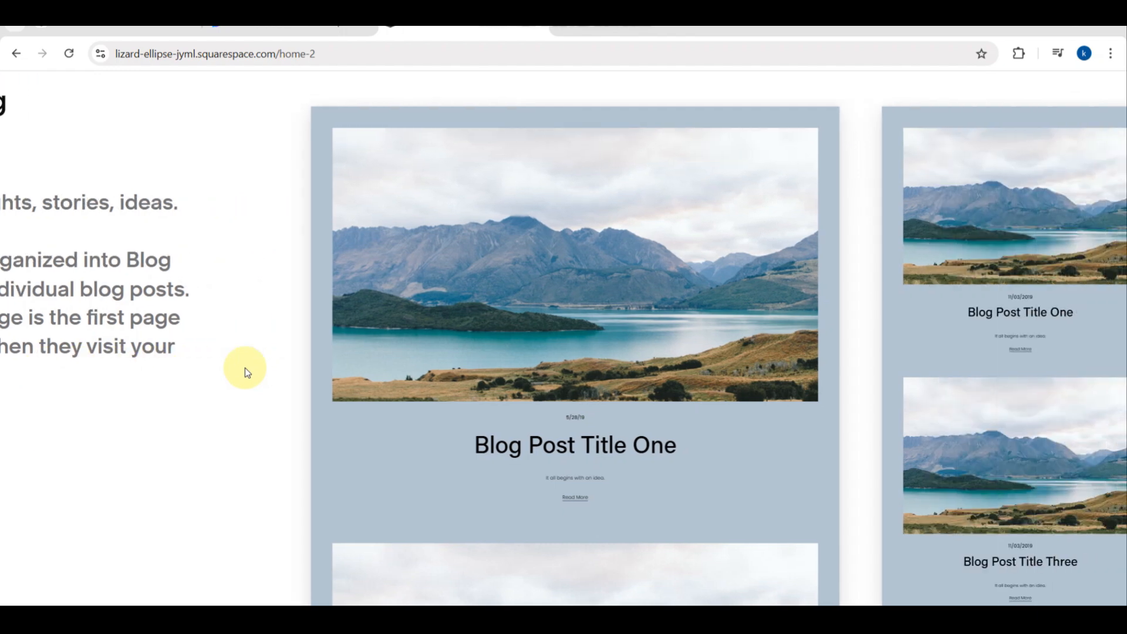
scroll(591, 326, "right", 1)
scroll(591, 329, "down", 5)
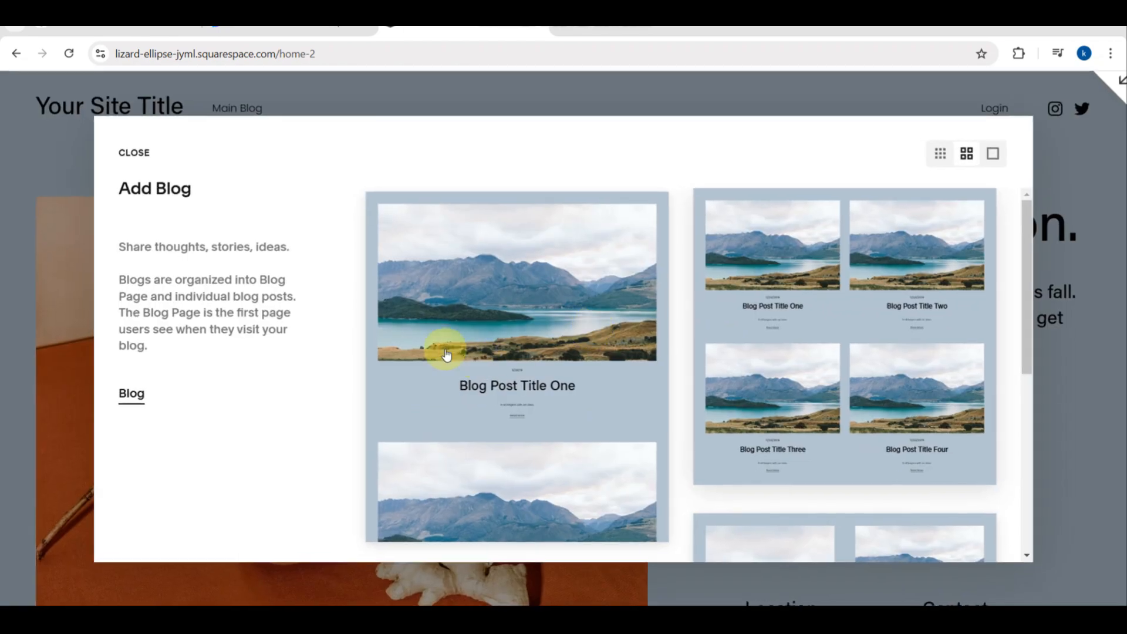
scroll(616, 370, "down", 5)
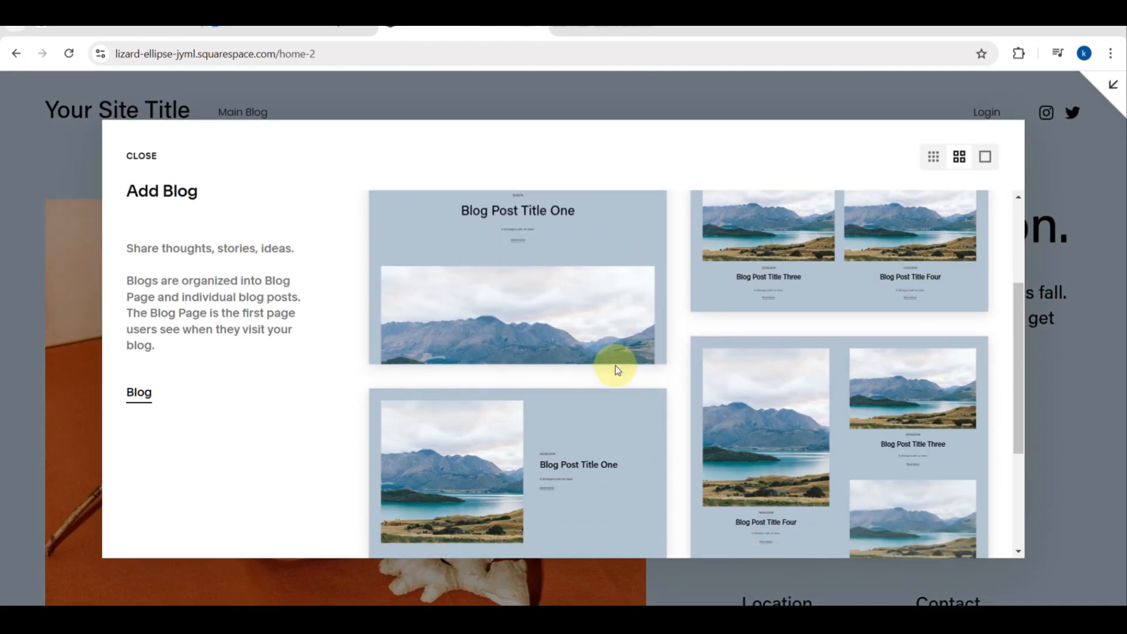
scroll(788, 385, "down", 1)
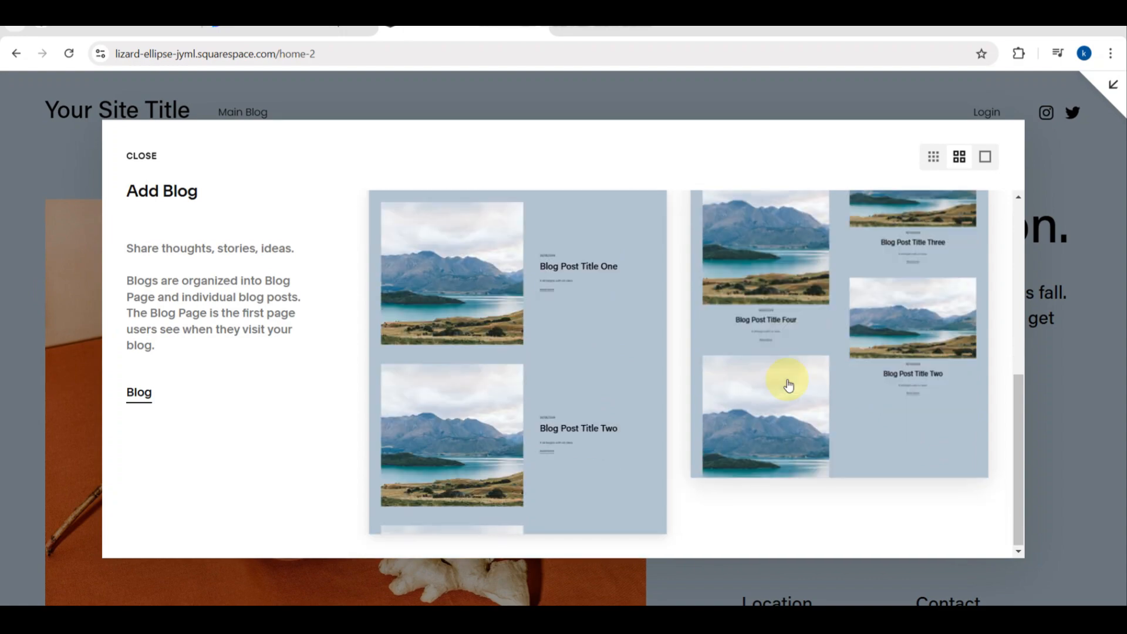
scroll(788, 385, "up", 10)
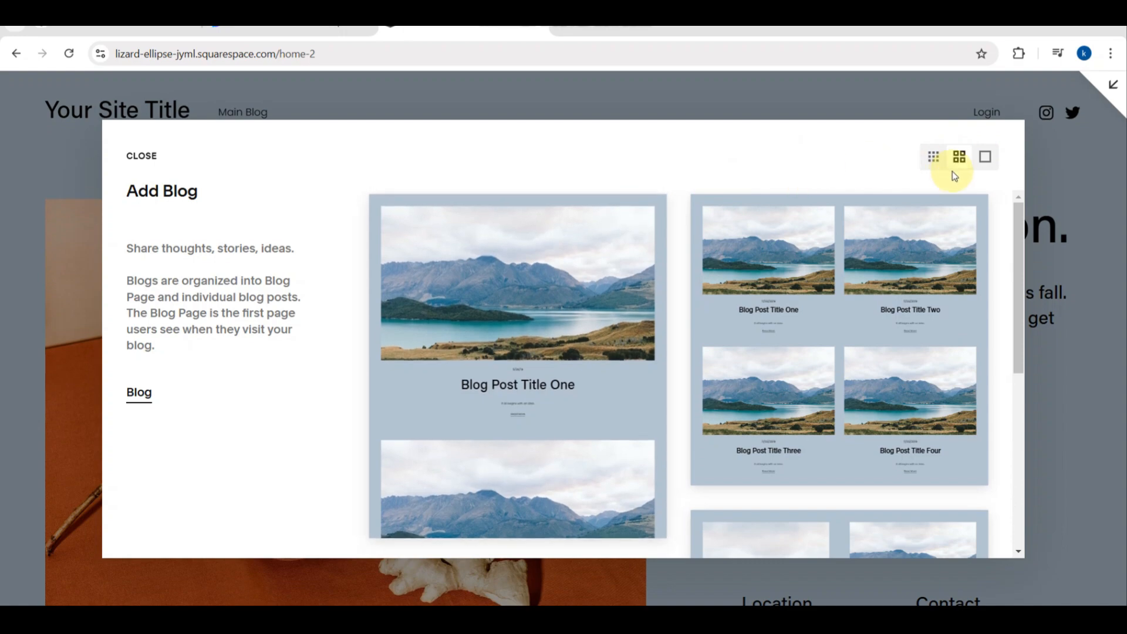
left_click(596, 252)
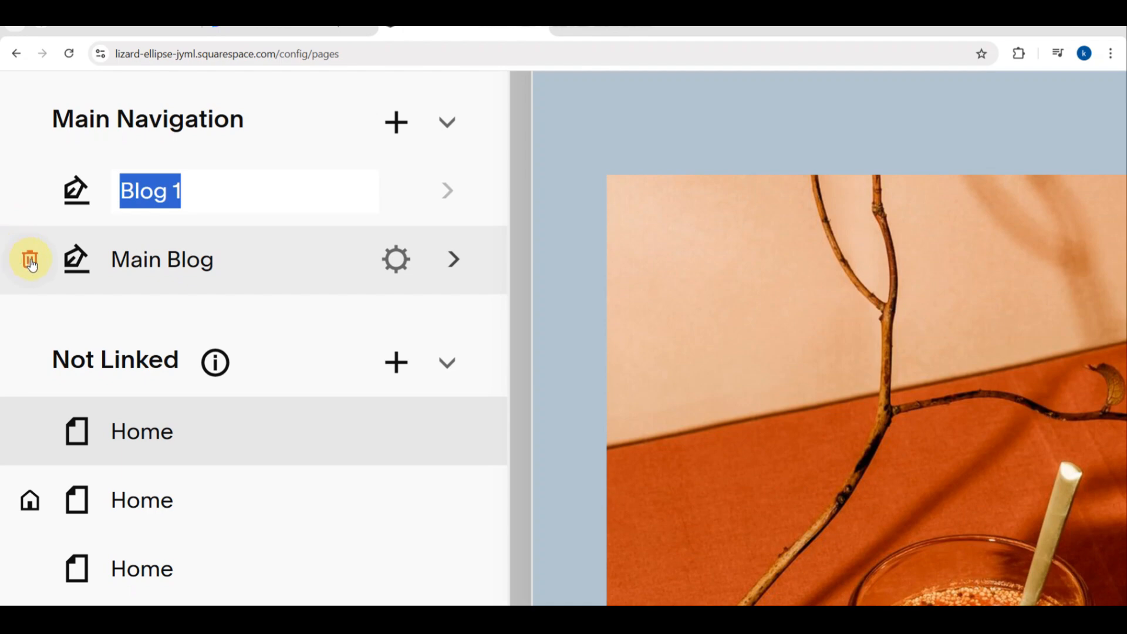
Delete the Main Blog page from Main Navigation and open the Blog 1 page
left_click(31, 261)
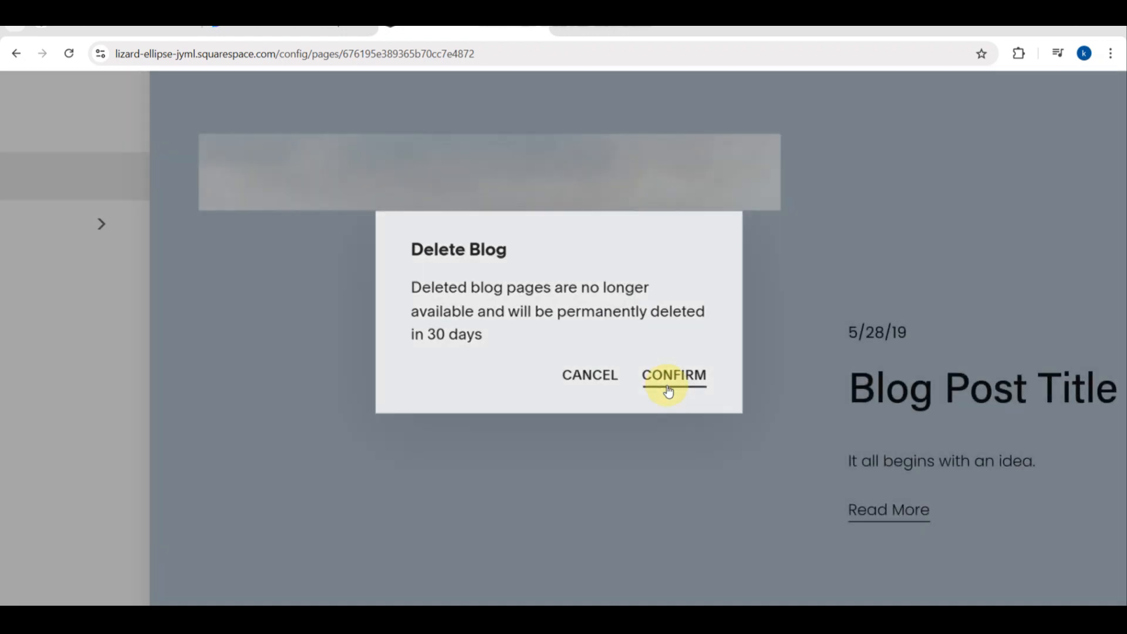
left_click(668, 389)
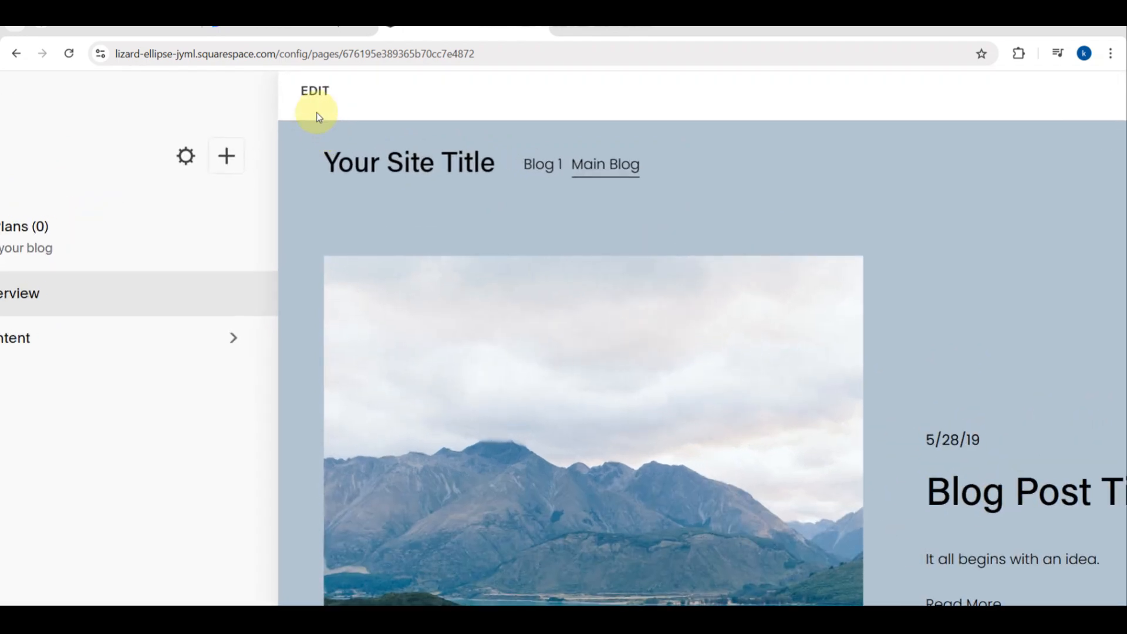
left_click(551, 166)
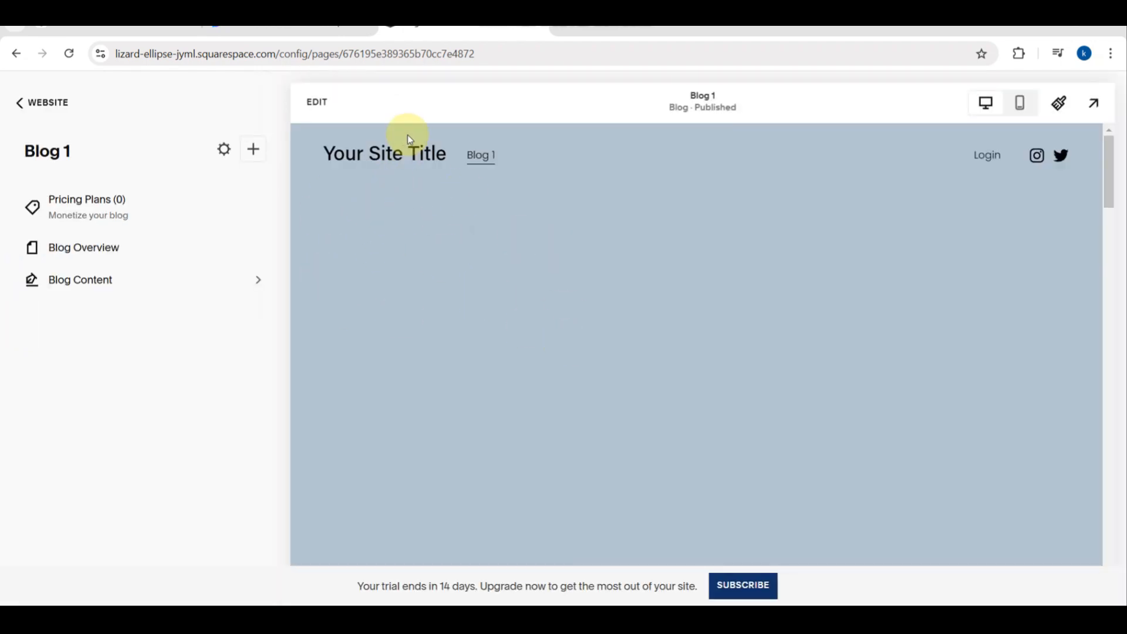
Edit the site header on the Blog 1 page and replace the placeholder site title with the full name in capitals
left_click(325, 109)
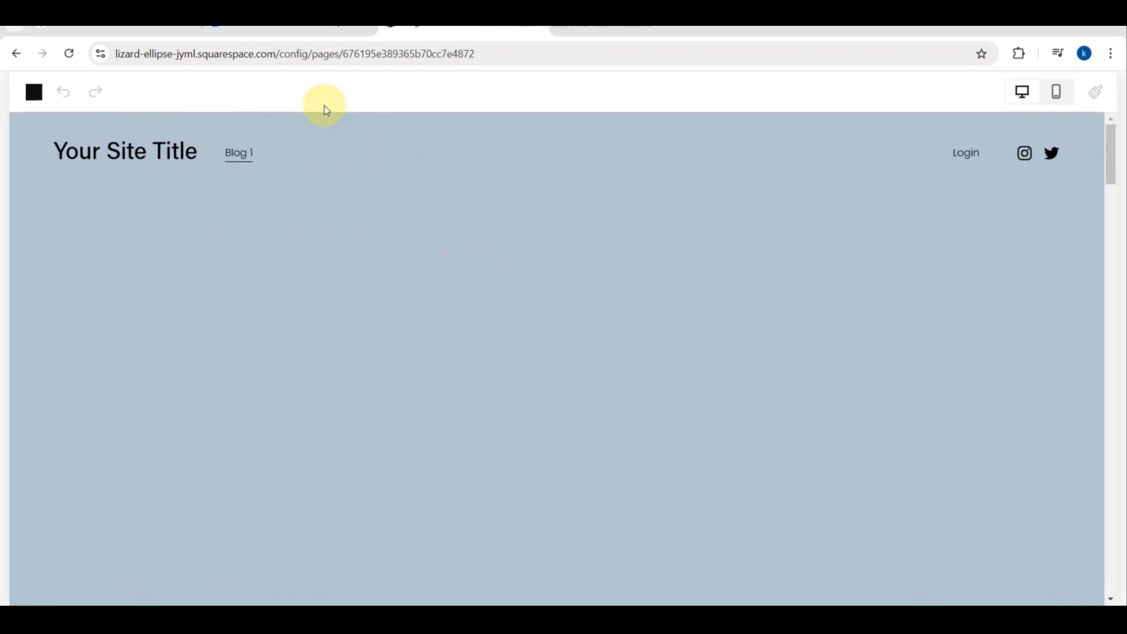
mouse_move(164, 150)
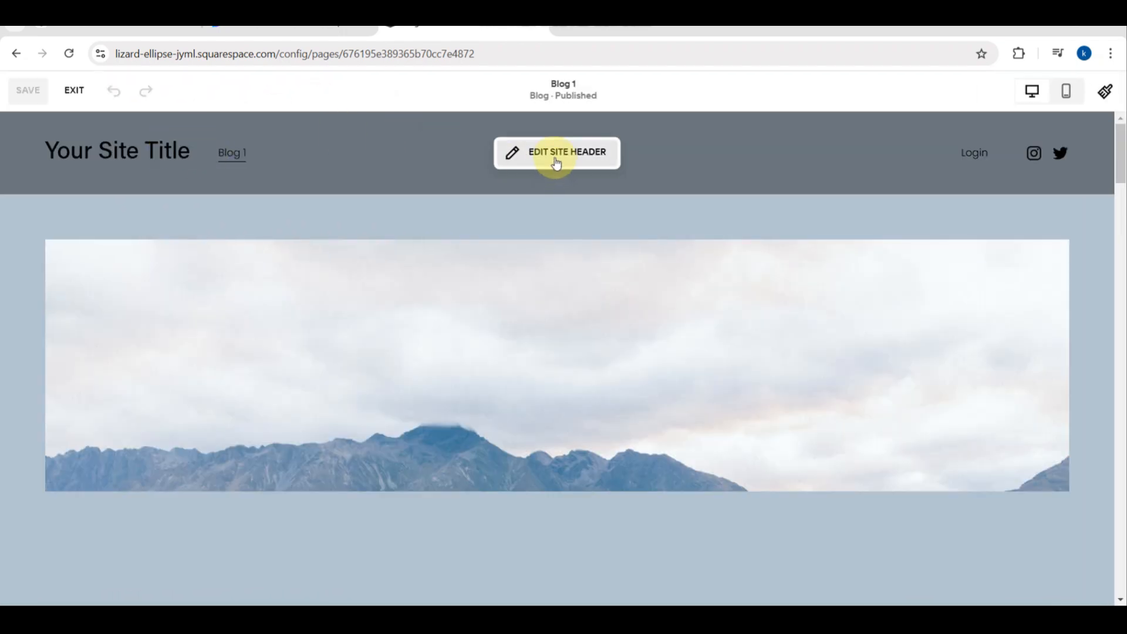
left_click(556, 162)
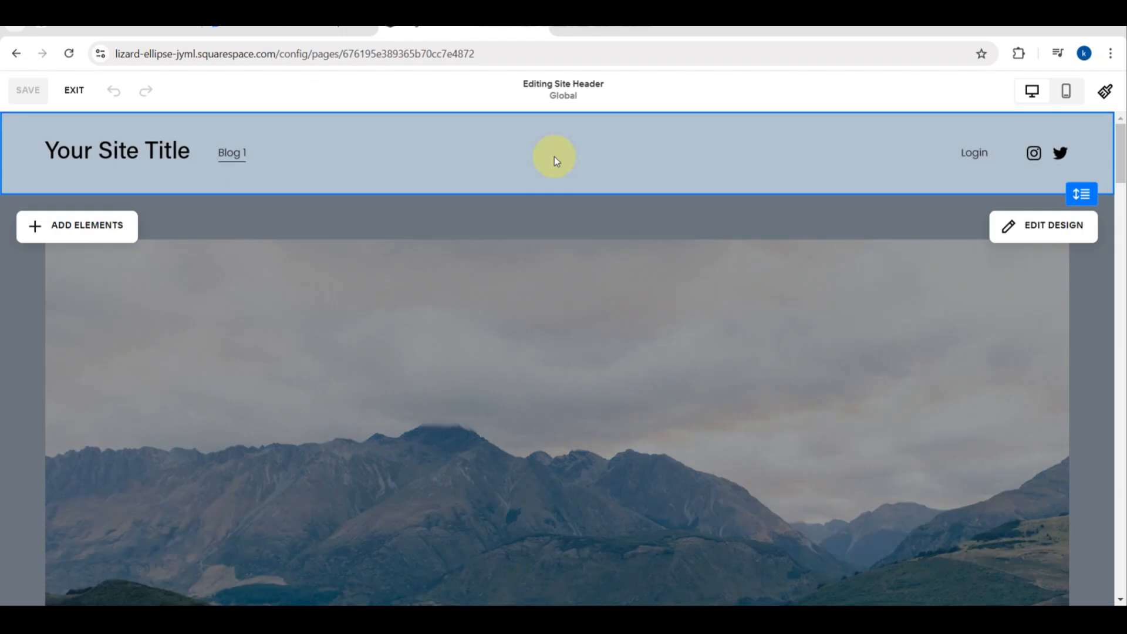
double_click(176, 149)
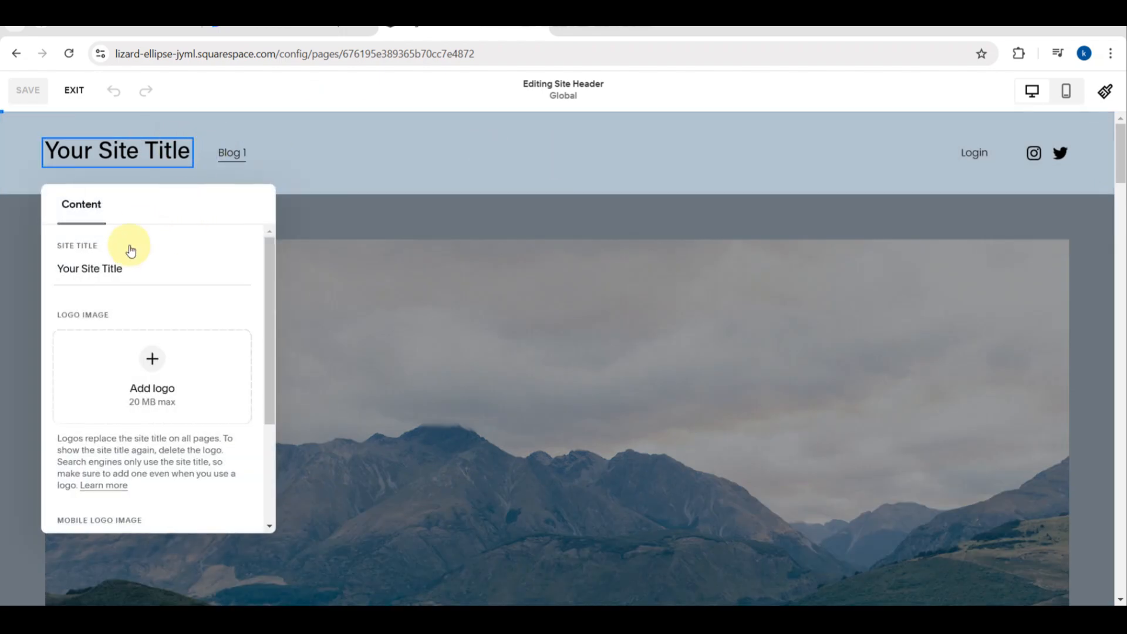
left_click(125, 268)
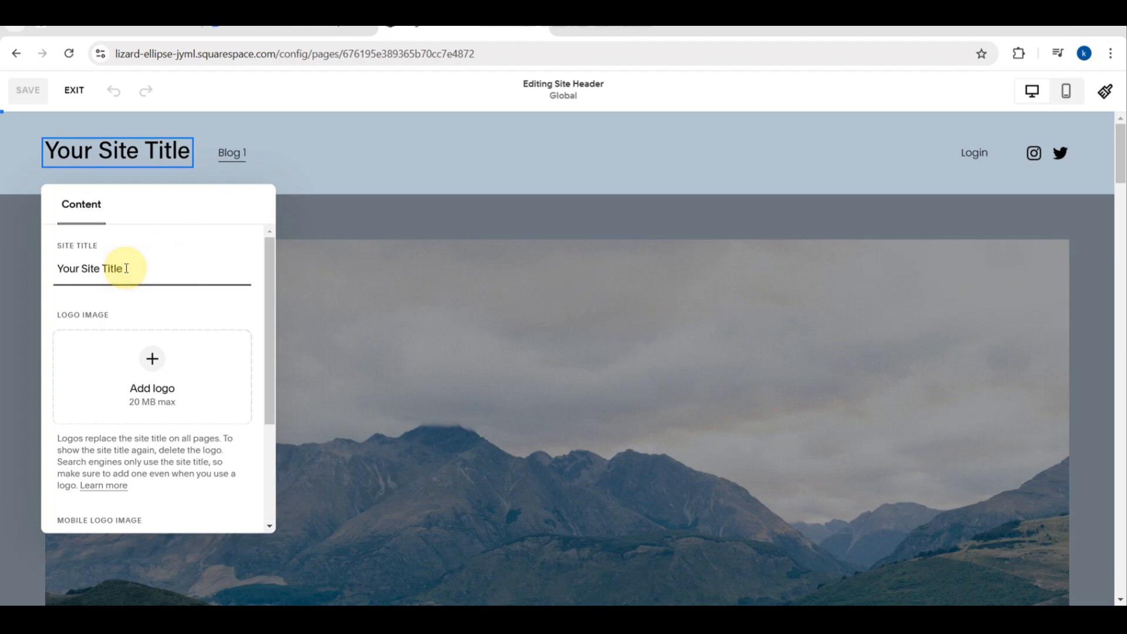
key("BackSpace")
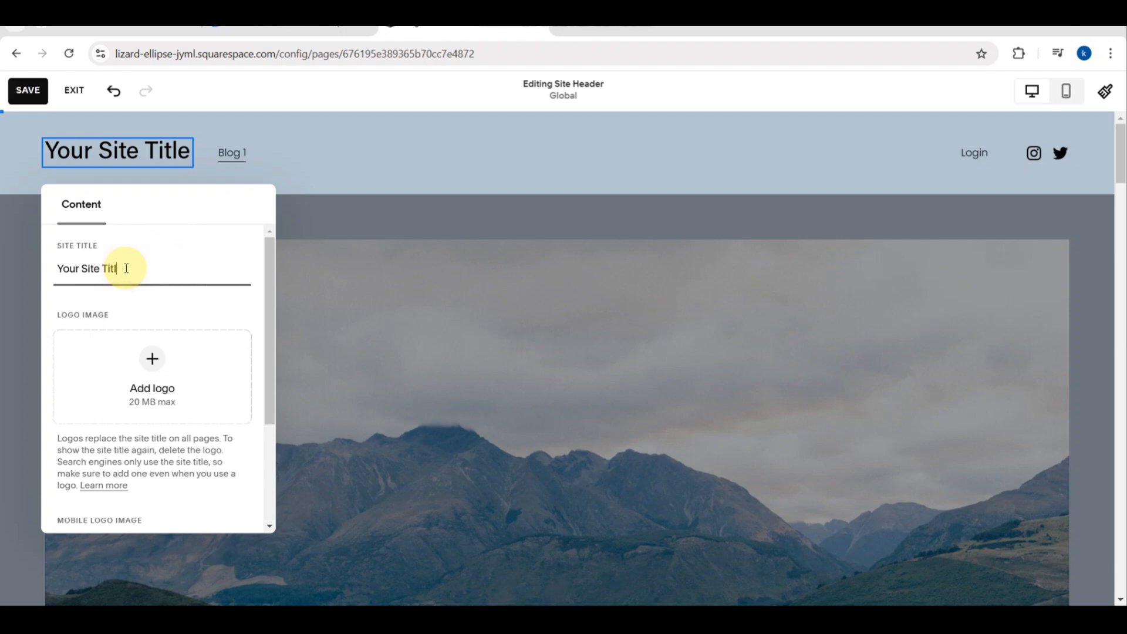
key("BackSpace")
key("BackSpace")
key("BackSpace")
key("BackSpace")
key("BackSpace")
key("BackSpace")
key("BackSpace")
key("BackSpace")
key("BackSpace")
type("AKAIZA GOLD")
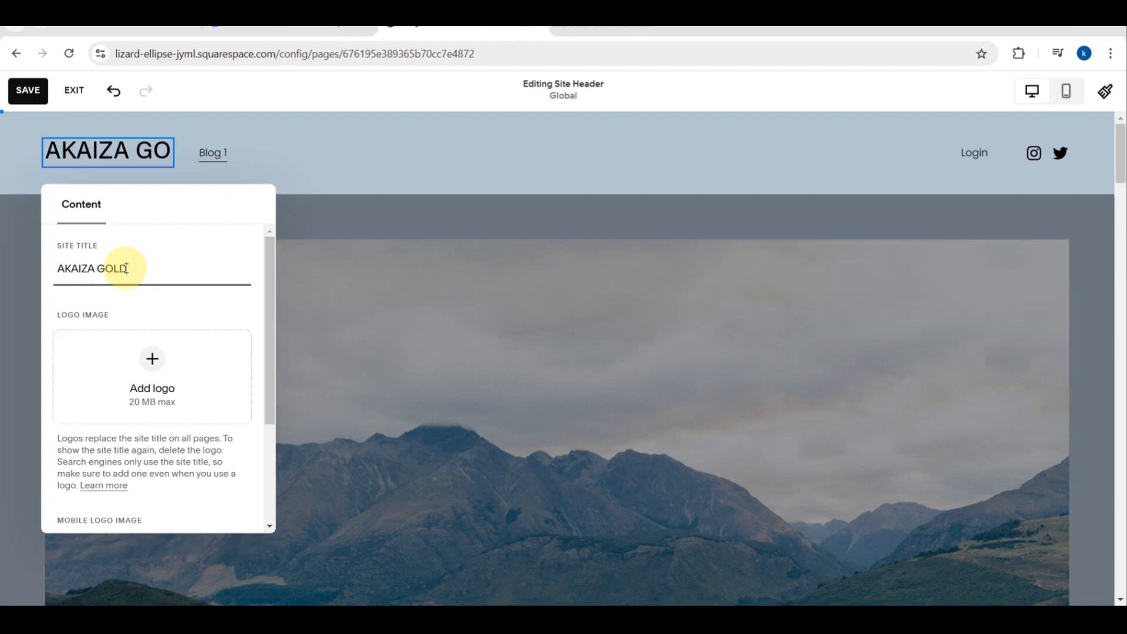
type("EN GRACE")
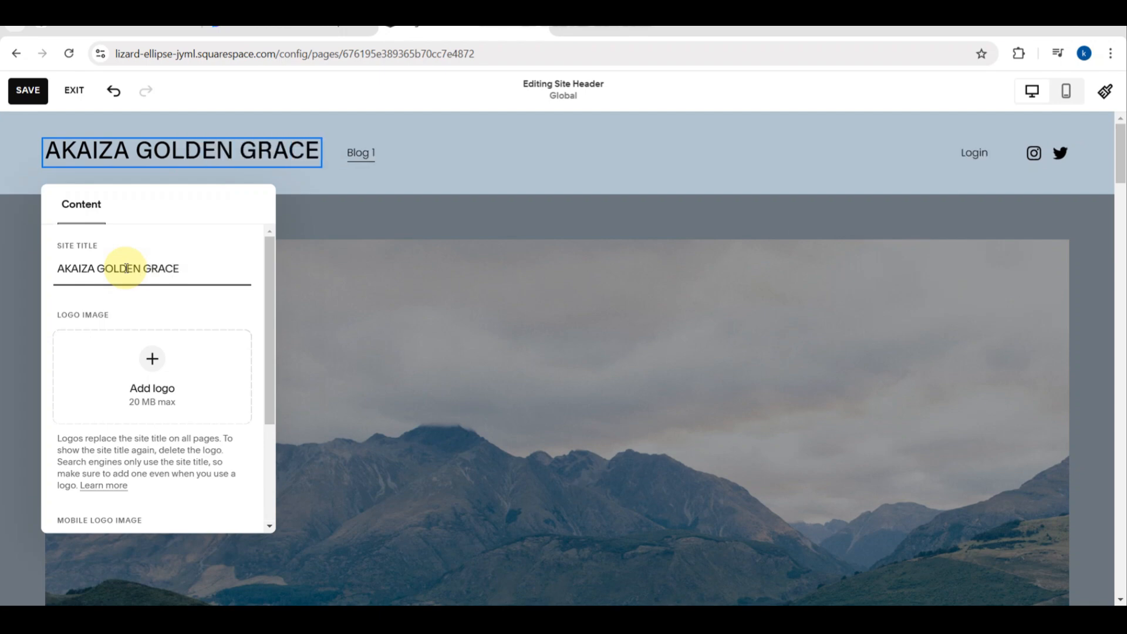
left_click(418, 176)
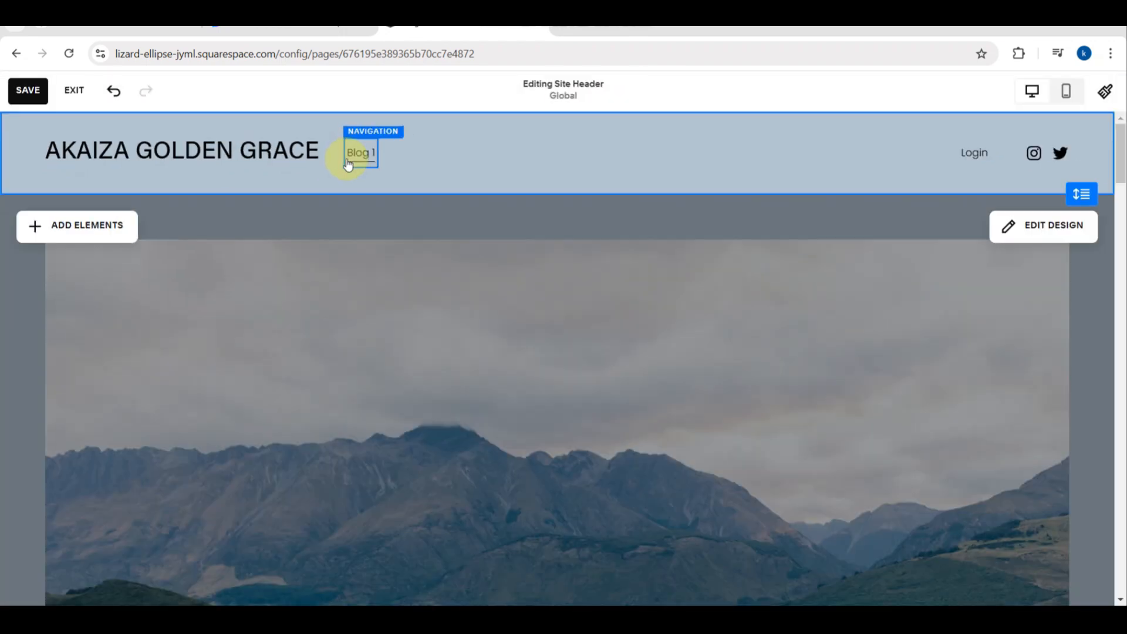
Try out the header's Button, Social Links, Account and Language Switch elements, restoring each one's original setting
left_click(108, 226)
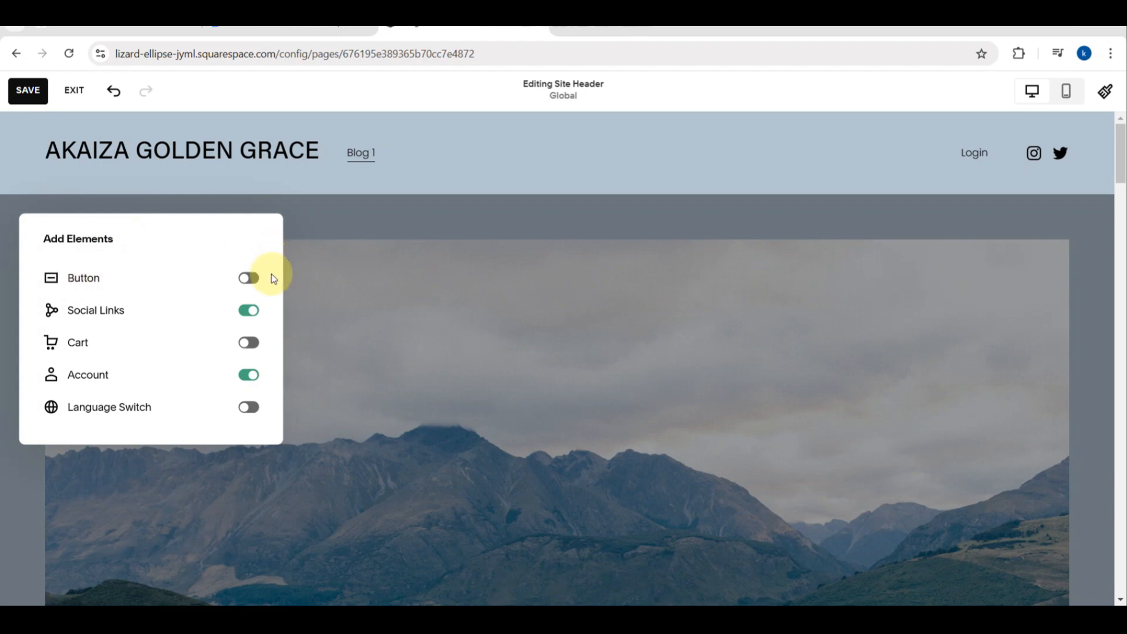
left_click(252, 277)
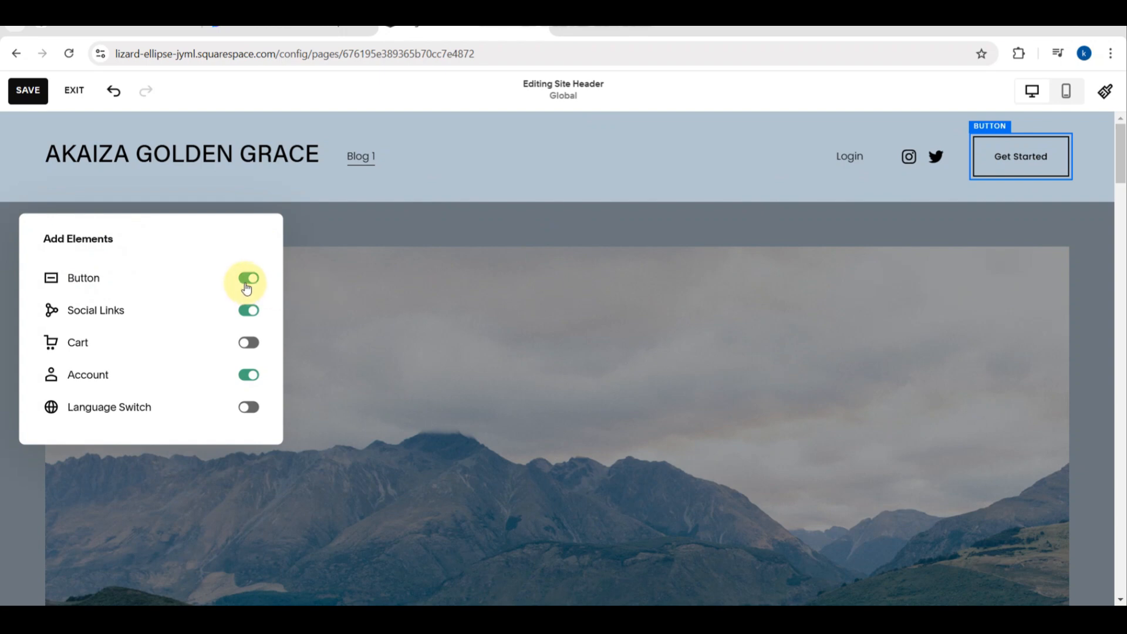
left_click(248, 278)
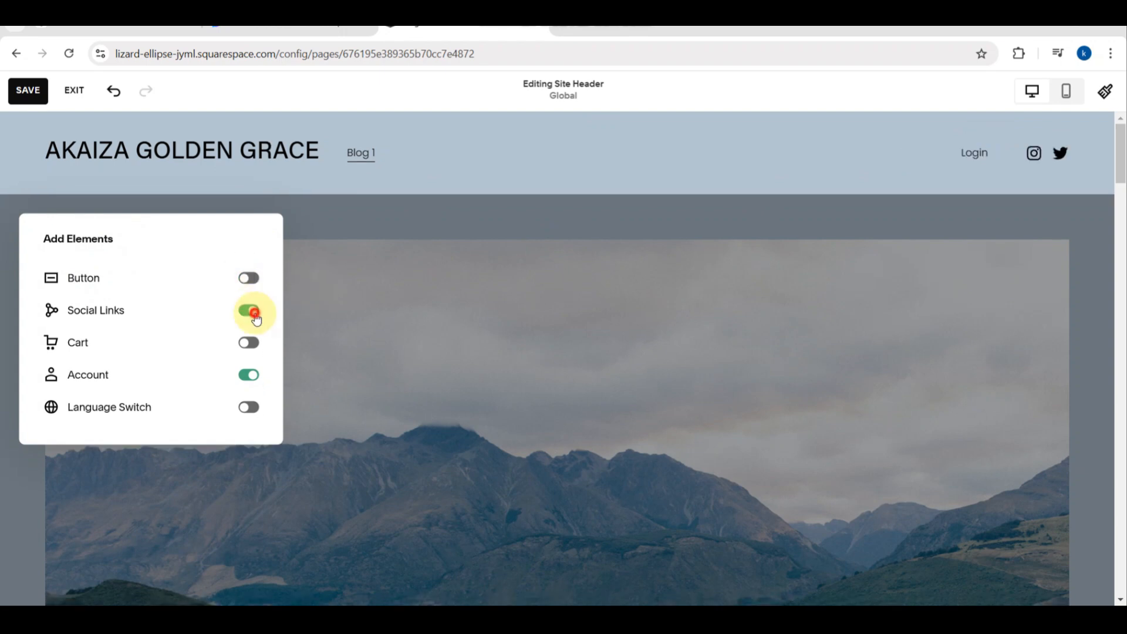
left_click(254, 314)
left_click(255, 314)
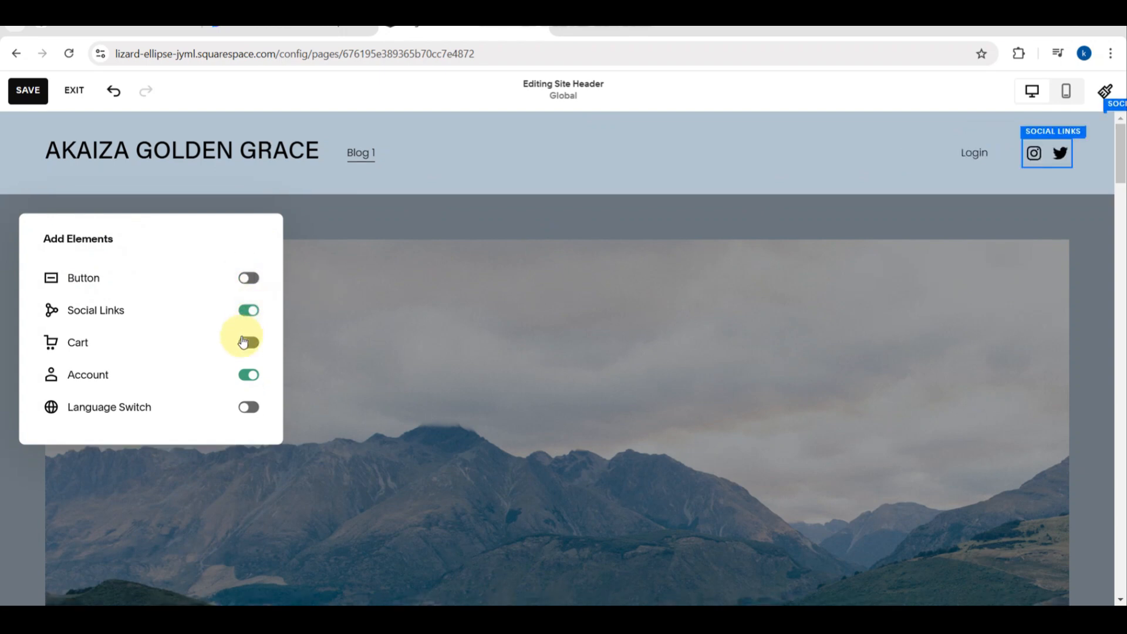
left_click(247, 376)
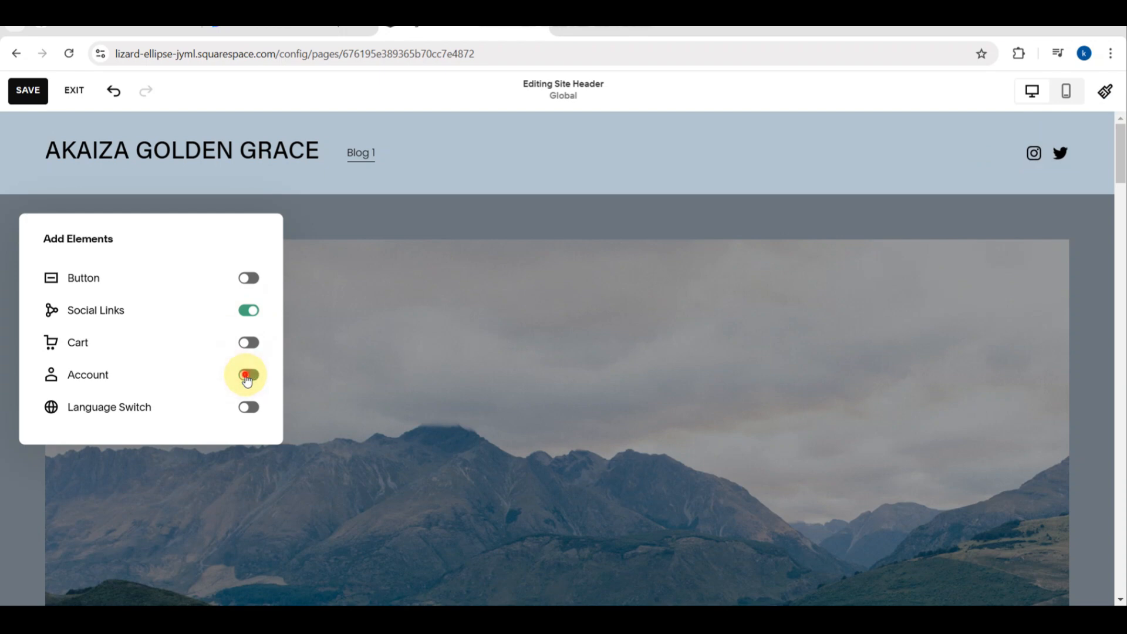
left_click(247, 377)
left_click(249, 409)
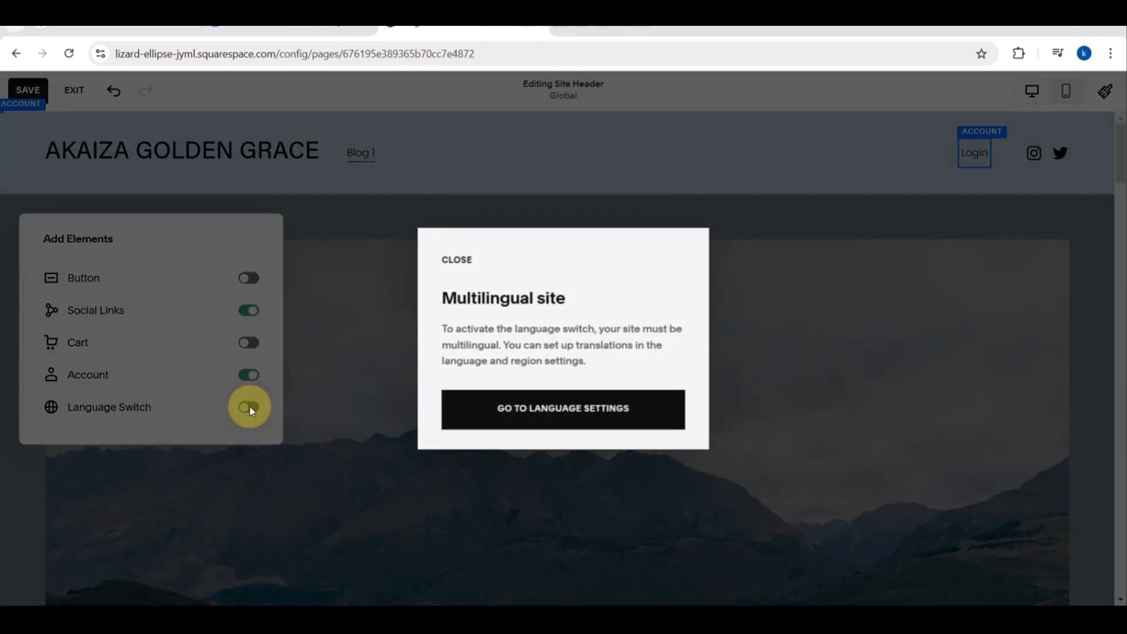
left_click(248, 406)
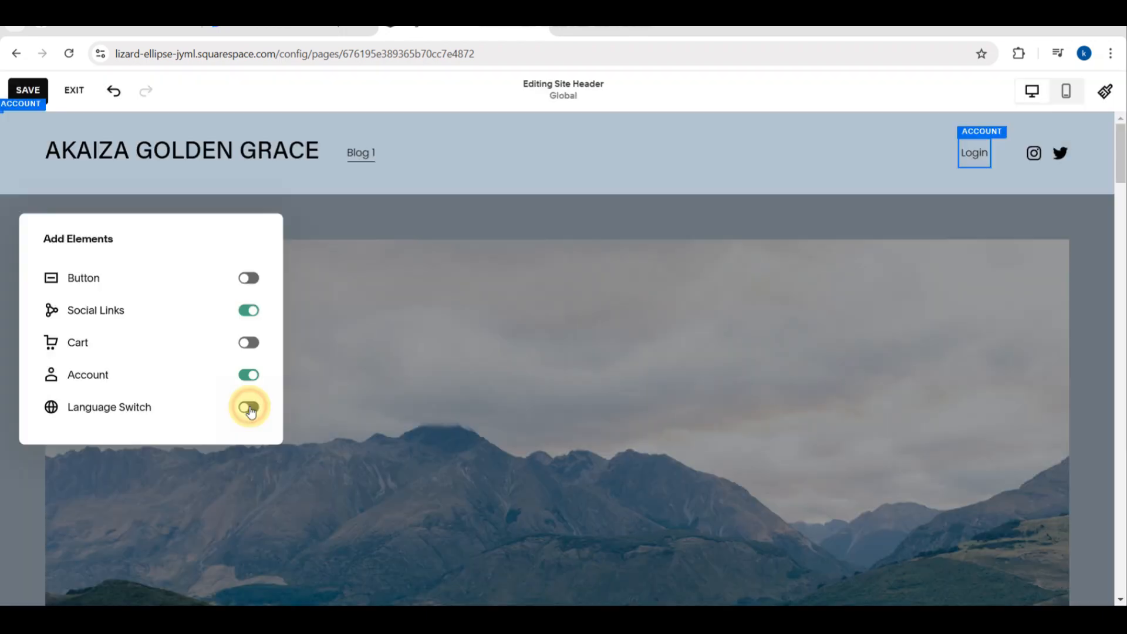
Add the Cart element to the site header and close the element options
left_click(248, 343)
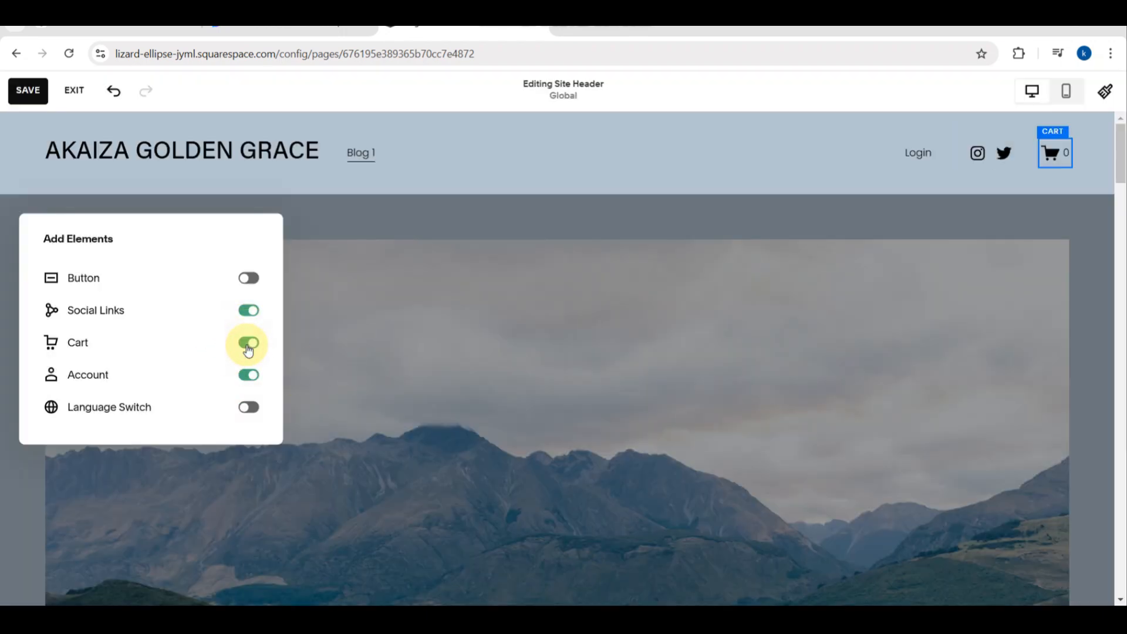
left_click(438, 238)
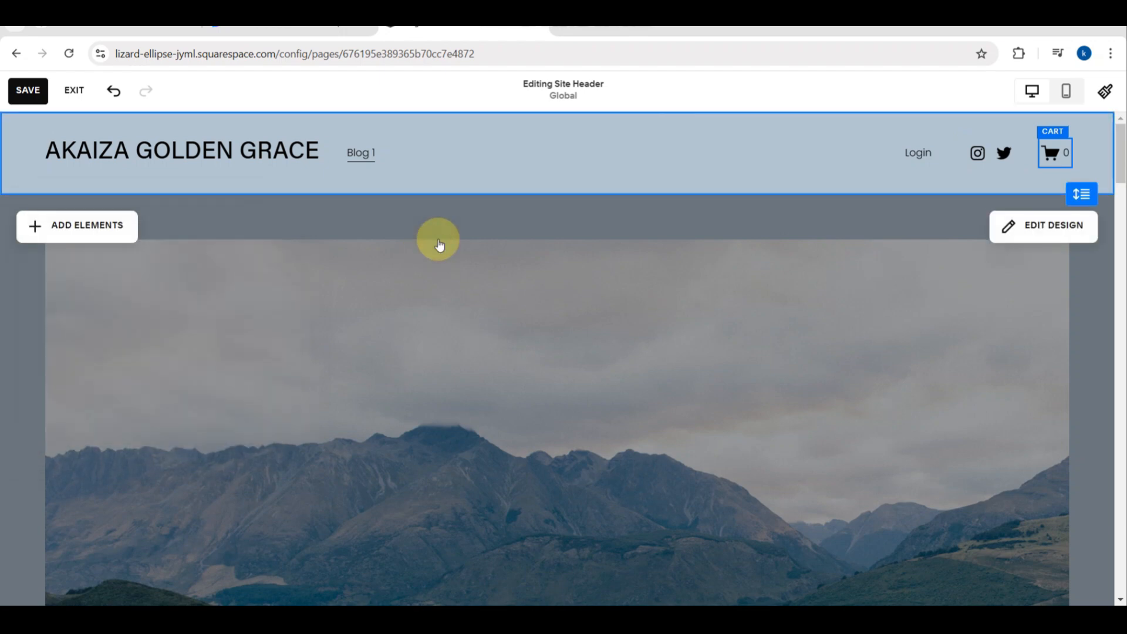
Leave header editing and open the blog section's format settings to examine its layout, page spacing and image options
scroll(521, 271, "down", 3)
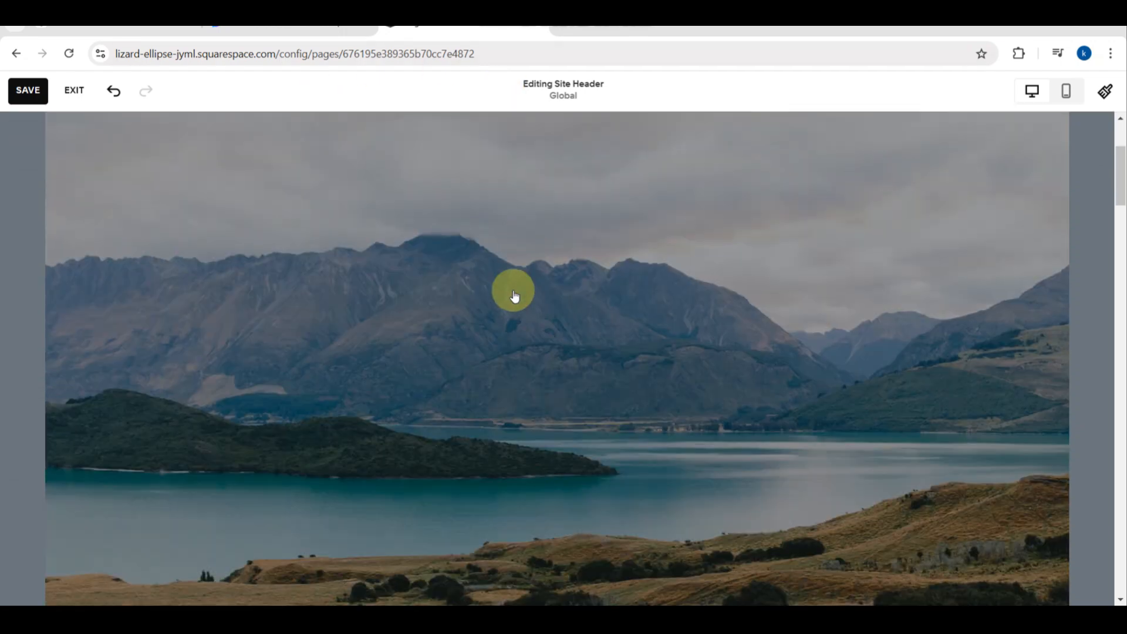
left_click(383, 253)
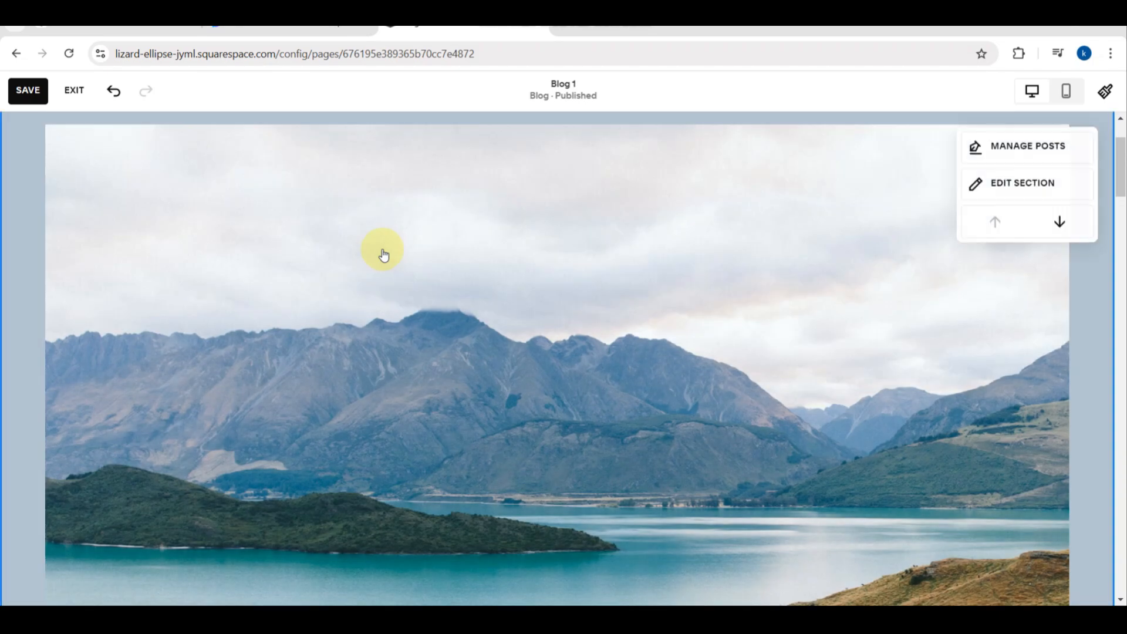
scroll(383, 253, "up", 1)
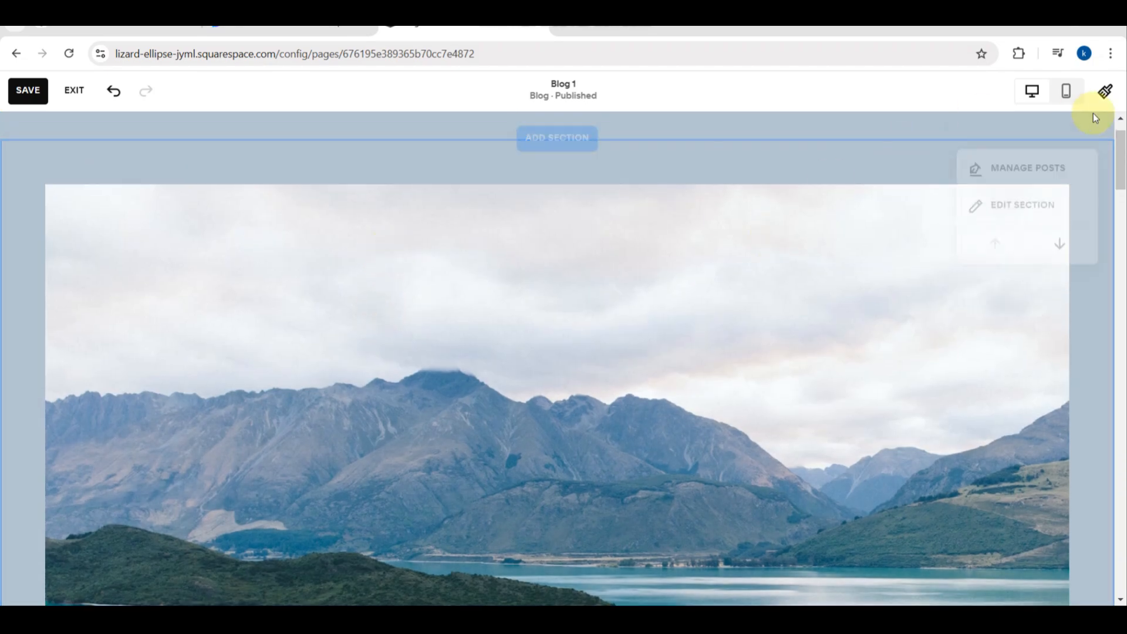
left_click(1031, 182)
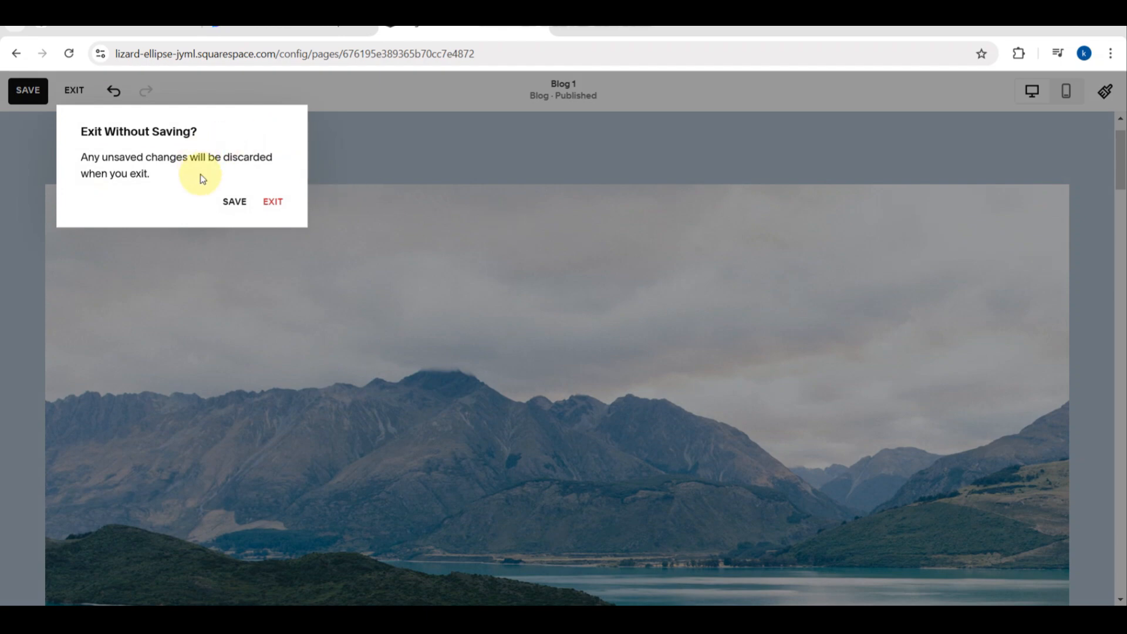
left_click(453, 147)
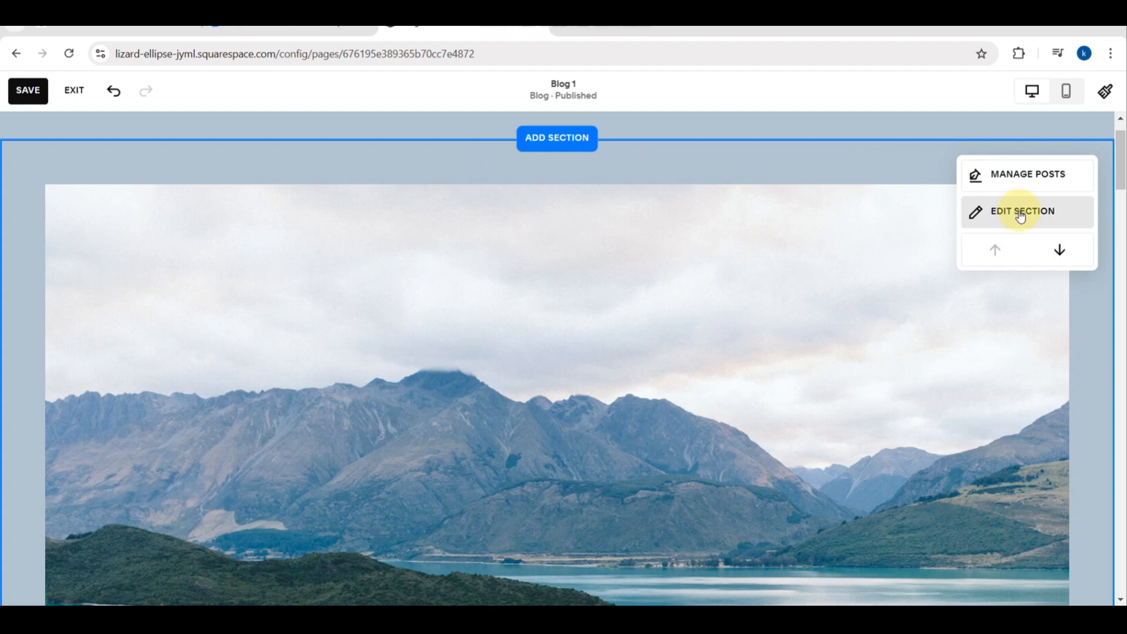
left_click(1021, 213)
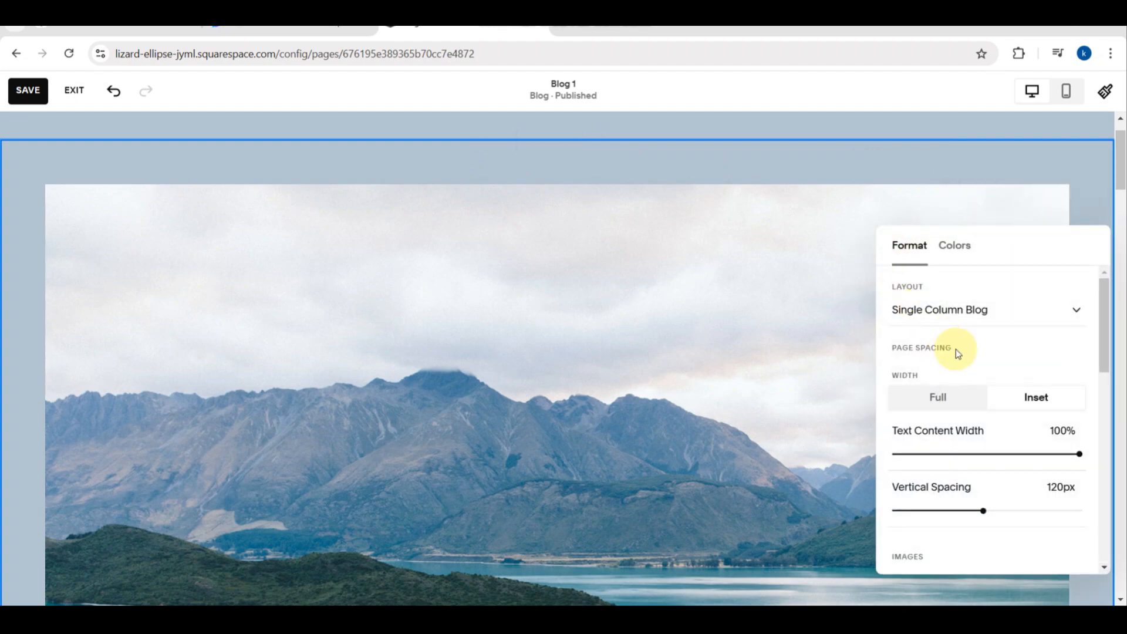
scroll(946, 381, "down", 2)
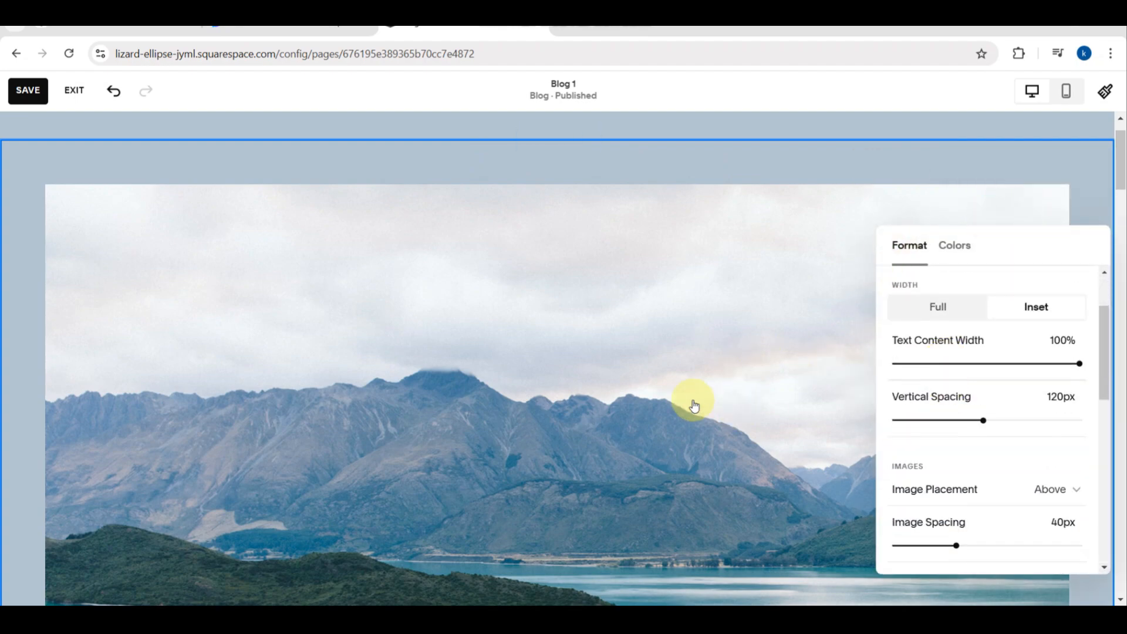
Review the first blog post's image, title and excerpt on the page and close the blog section's format settings
scroll(694, 405, "down", 5)
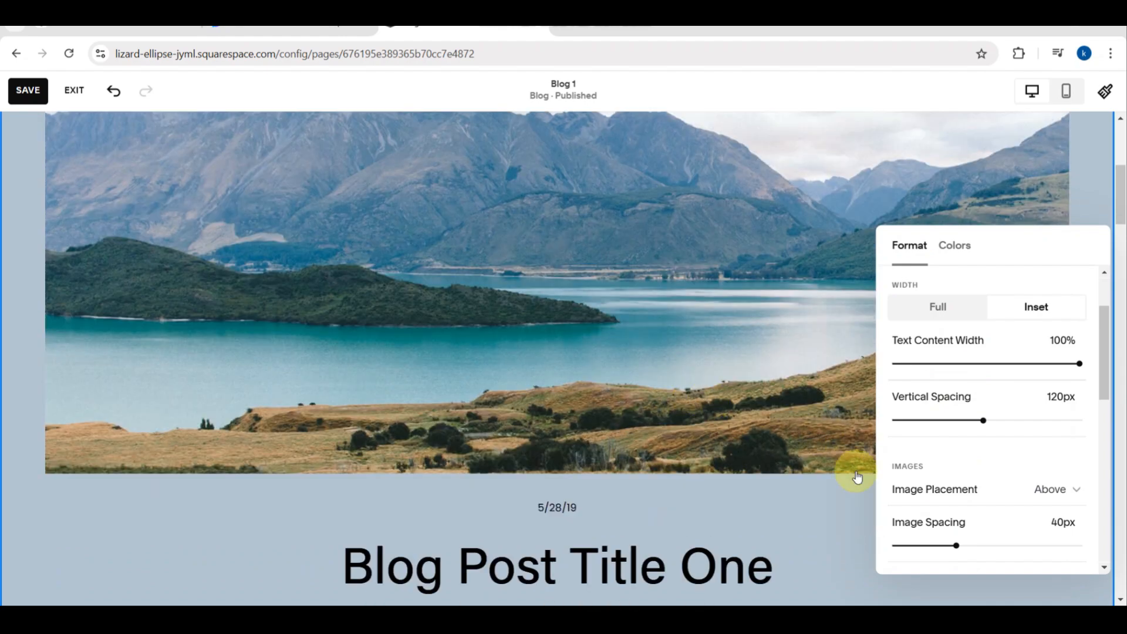
scroll(604, 403, "down", 3)
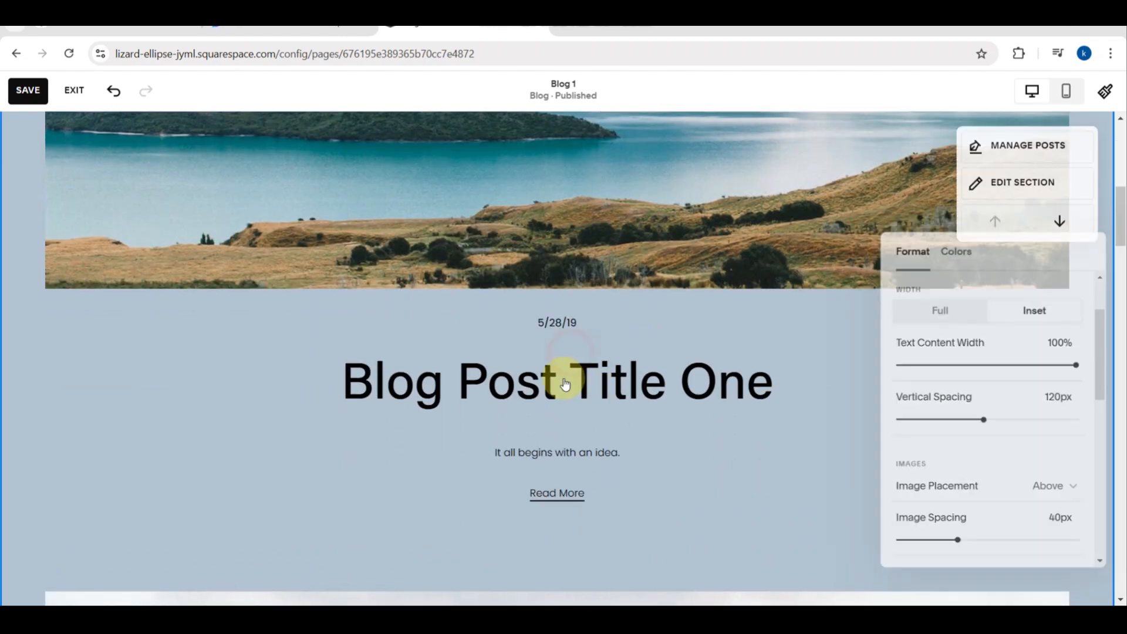
left_click(560, 390)
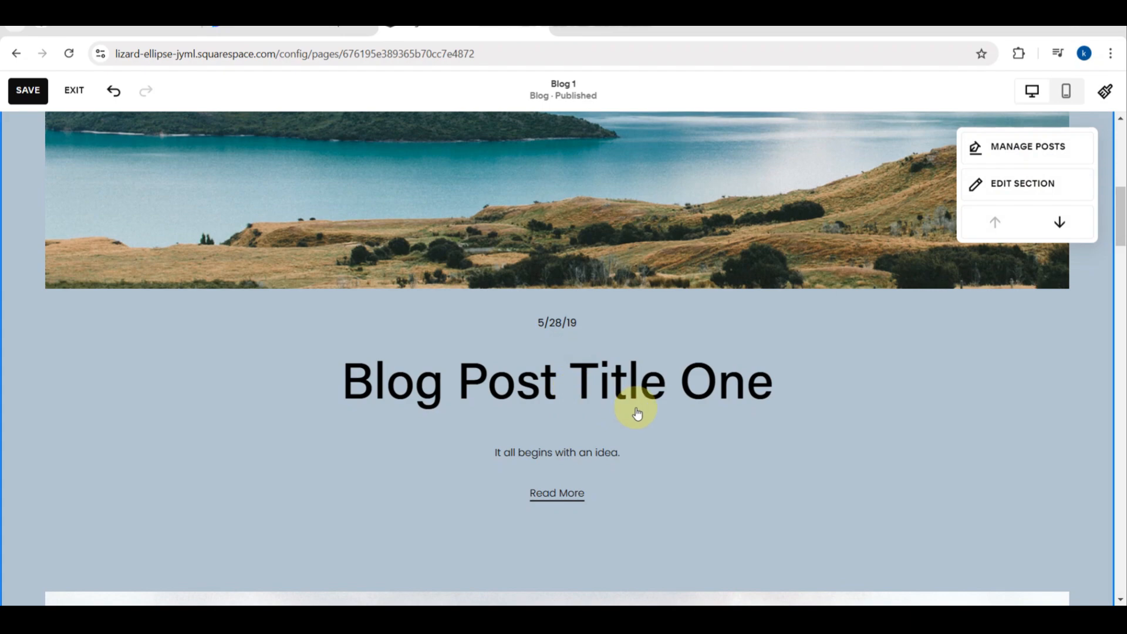
scroll(636, 410, "down", 3)
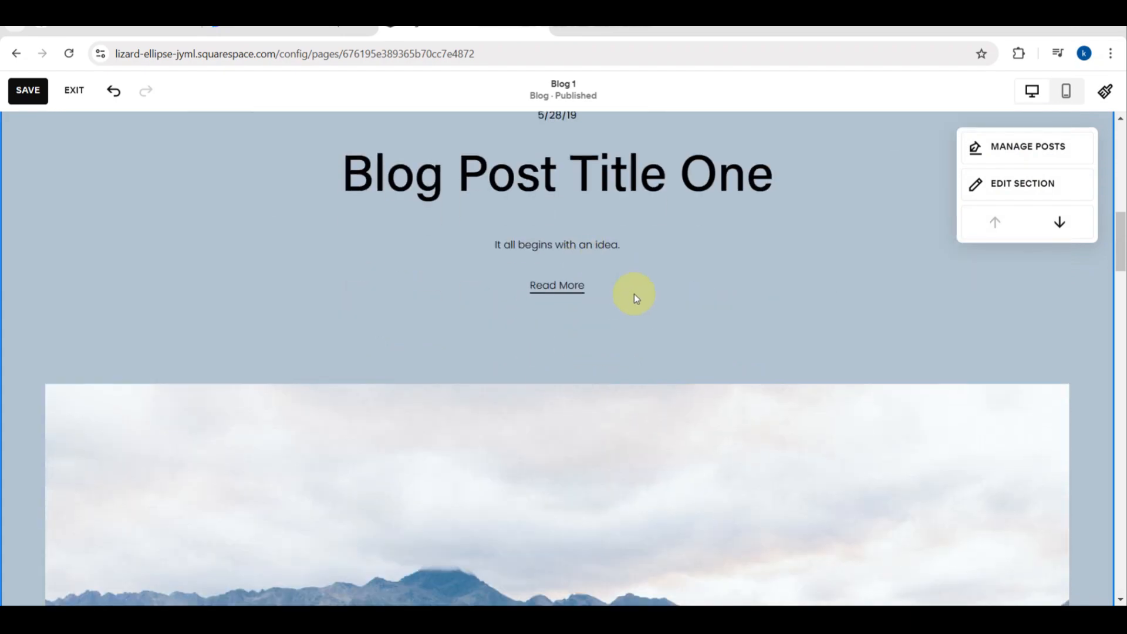
scroll(634, 293, "up", 4)
scroll(635, 299, "down", 3)
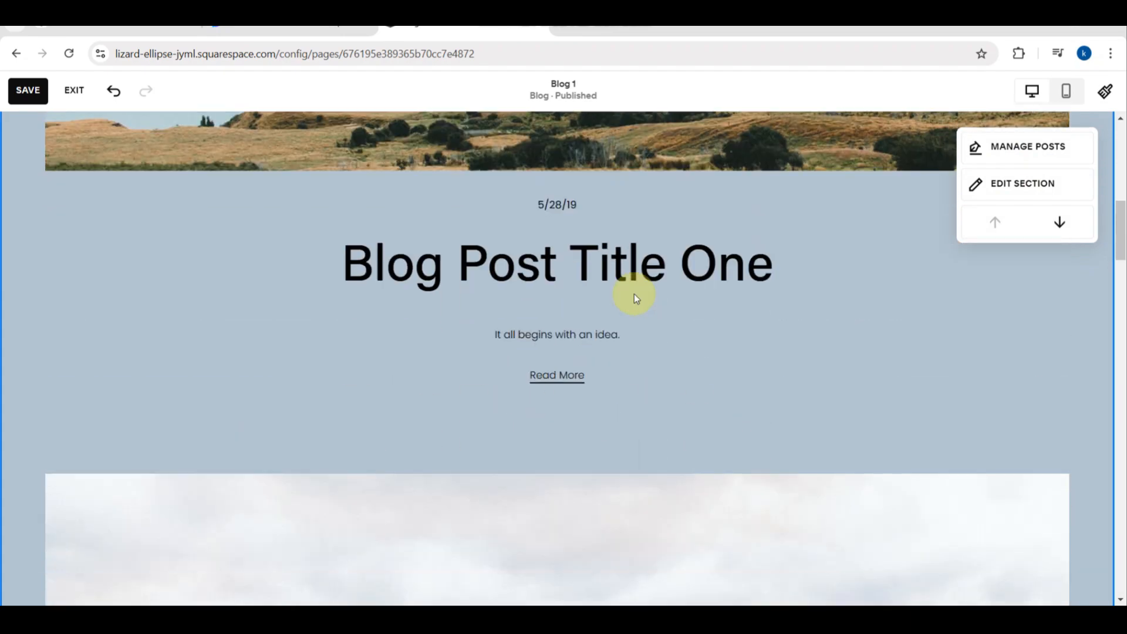
Open the site styles and look over the theme, font, colour, button and form options
left_click(1105, 90)
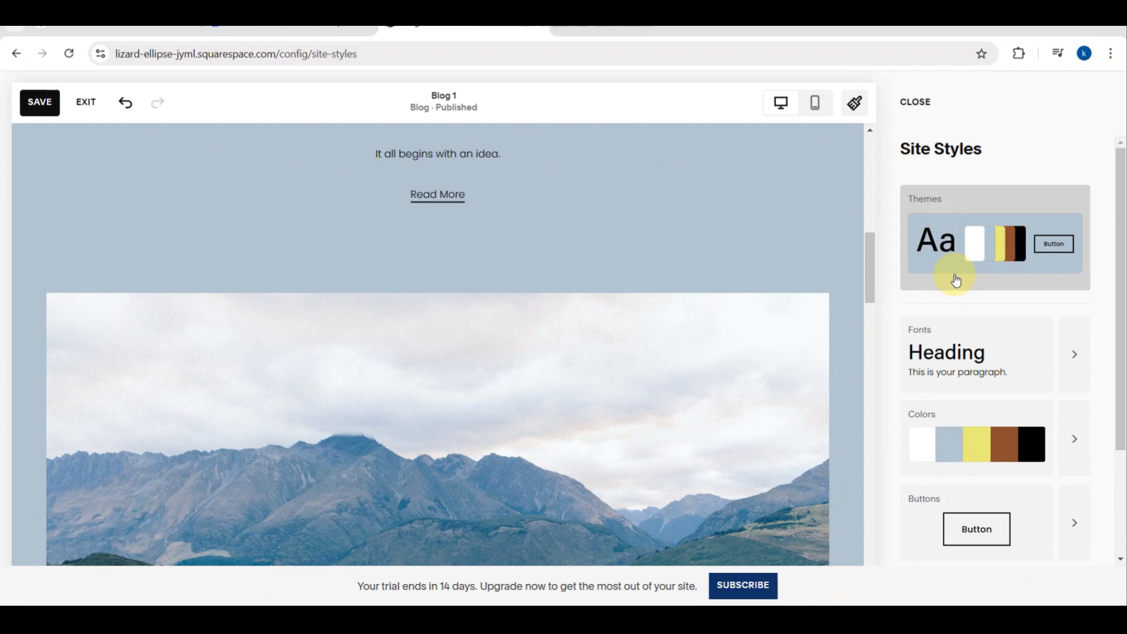
scroll(969, 360, "down", 3)
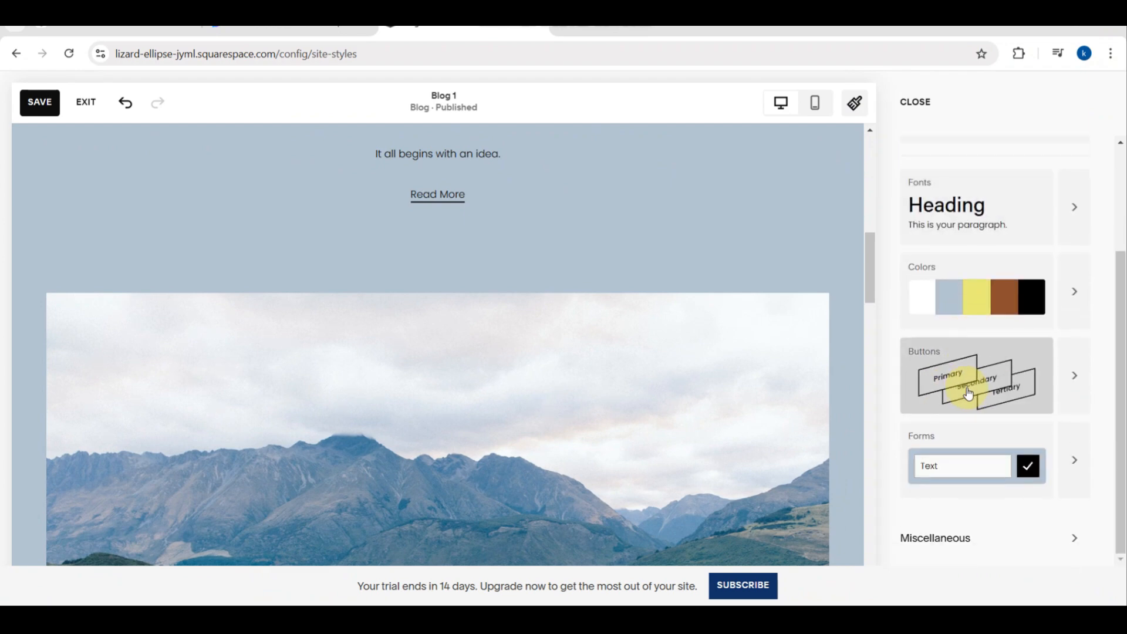
scroll(968, 393, "up", 3)
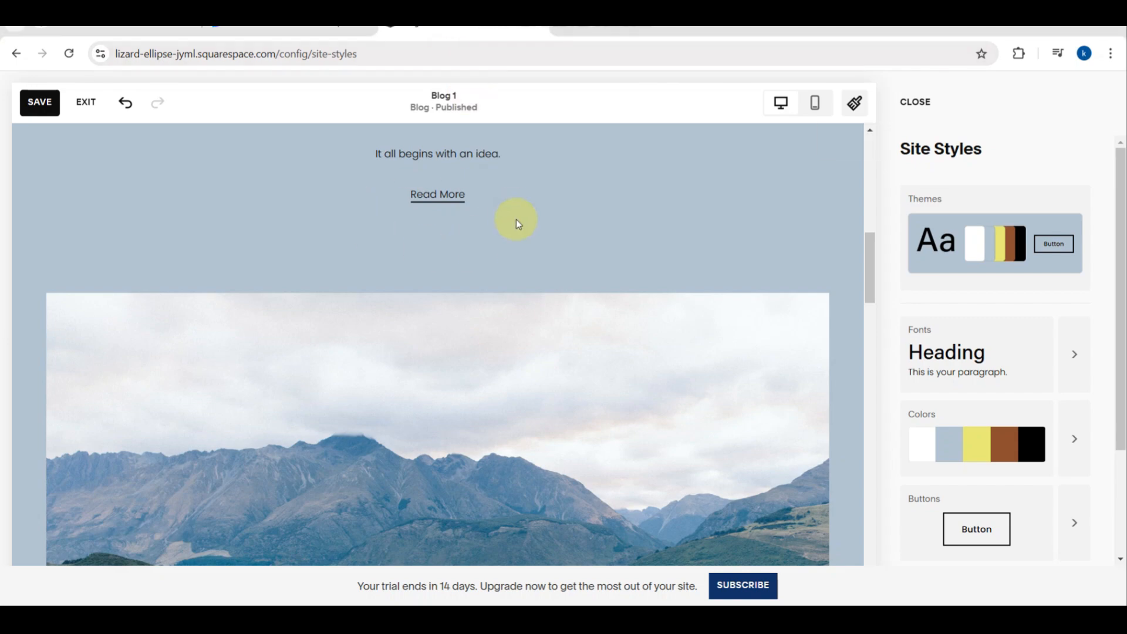
Try the condensed all-caps font pack, then apply the recommended pack with a heavy italic serif heading to the site
scroll(517, 223, "up", 3)
scroll(517, 222, "up", 4)
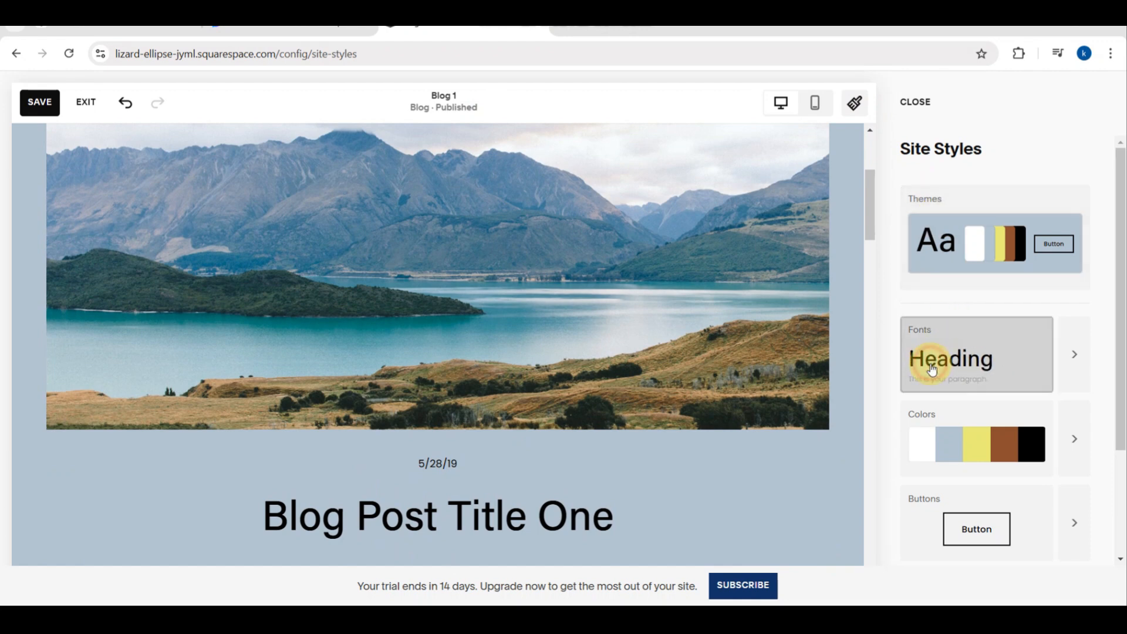
left_click(931, 367)
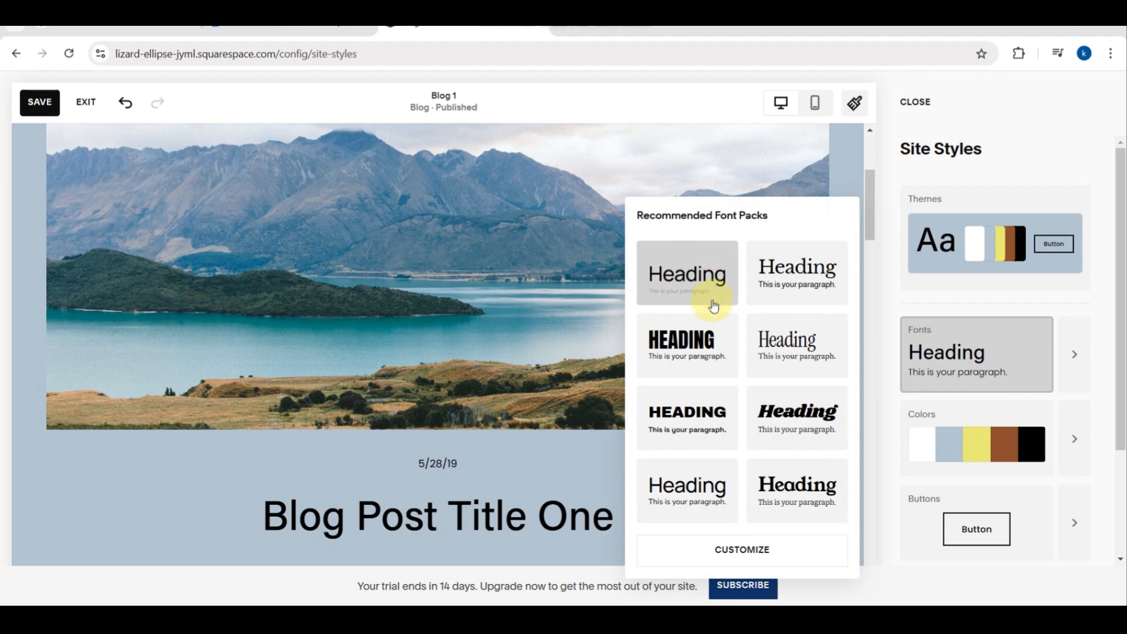
left_click(686, 336)
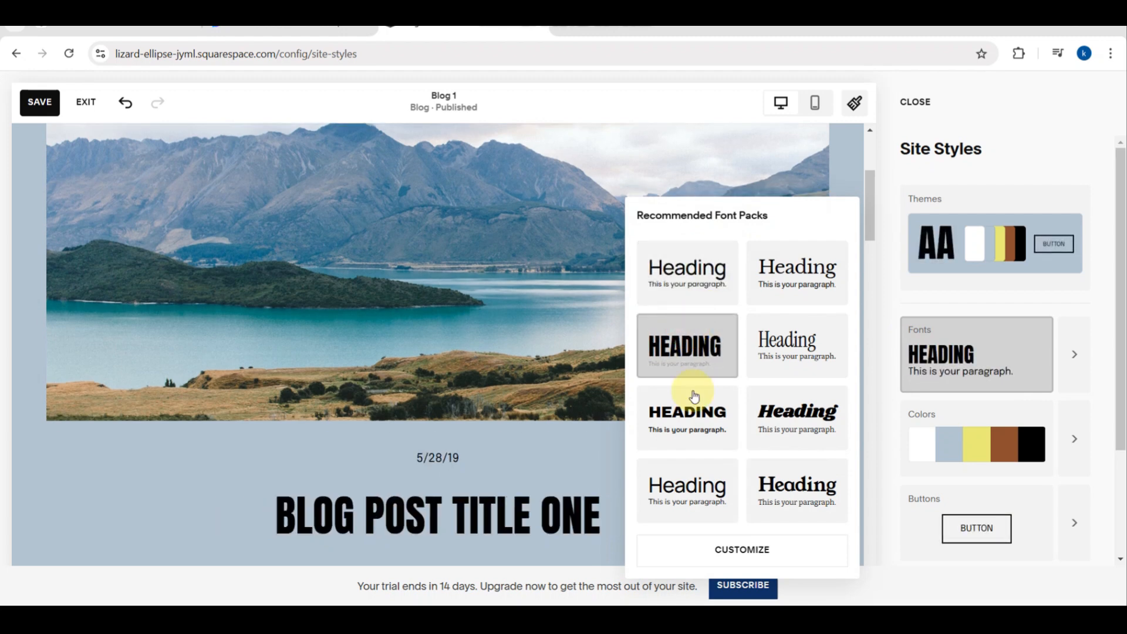
left_click(775, 427)
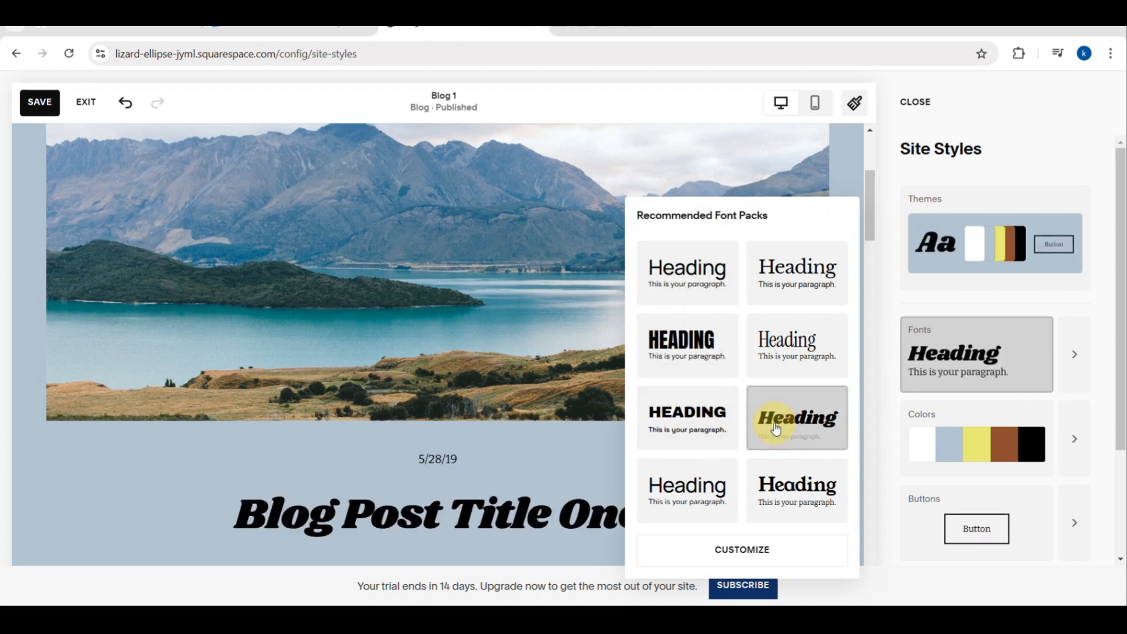
left_click(515, 410)
Check the font pack on the page and site header, look over the remaining style options, and close the site styles
scroll(513, 410, "up", 1)
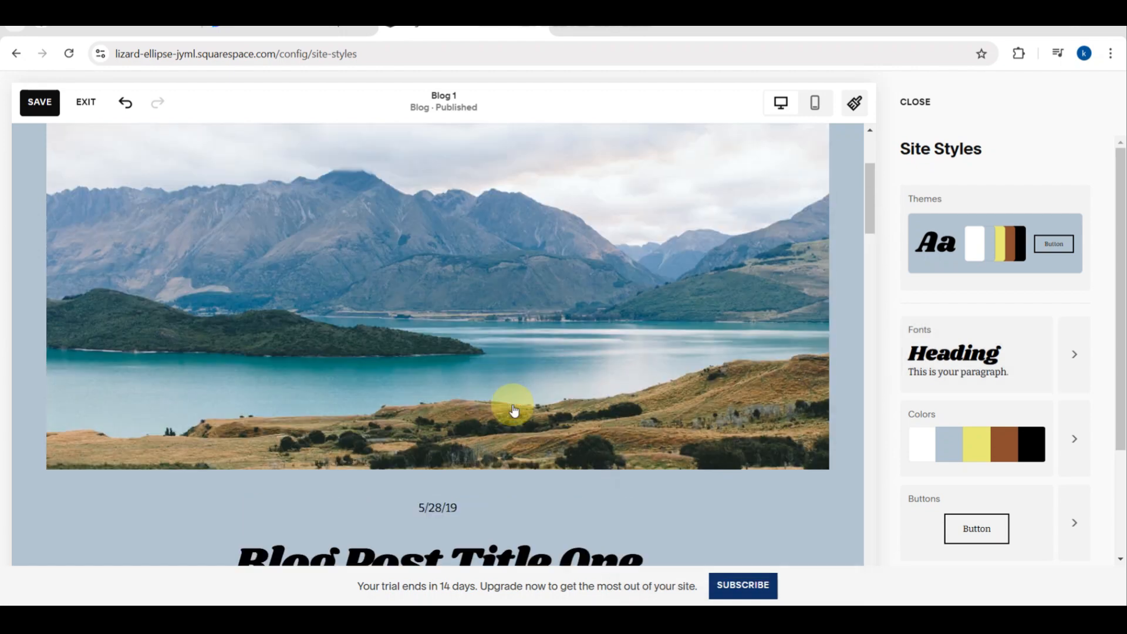
scroll(514, 410, "up", 1)
left_click_drag(419, 333, 415, 429)
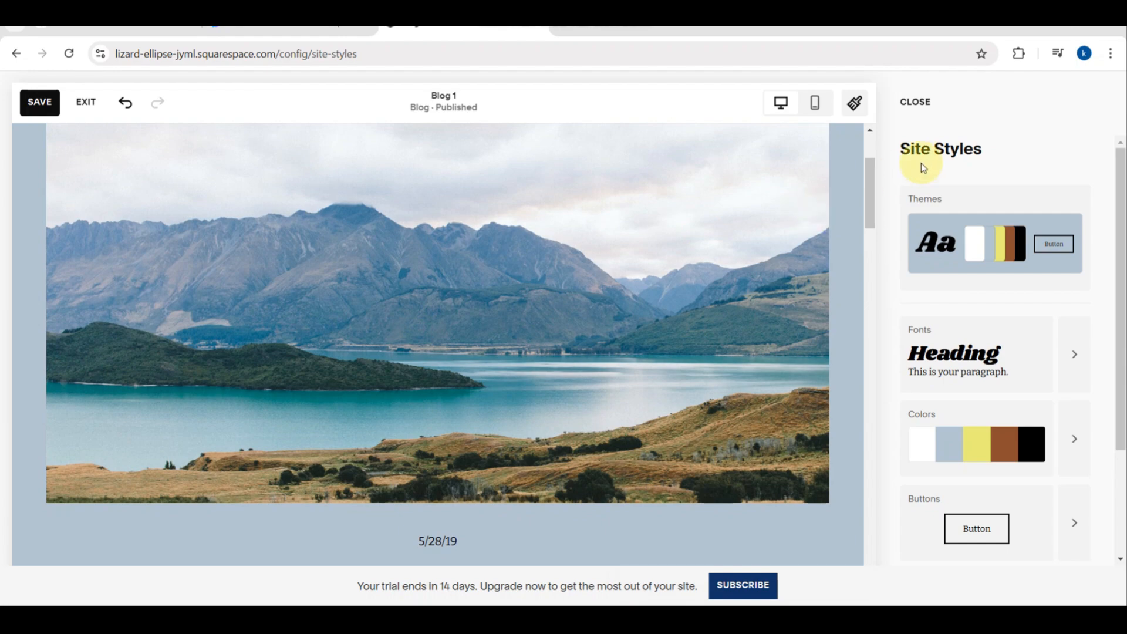
left_click_drag(873, 184, 871, 154)
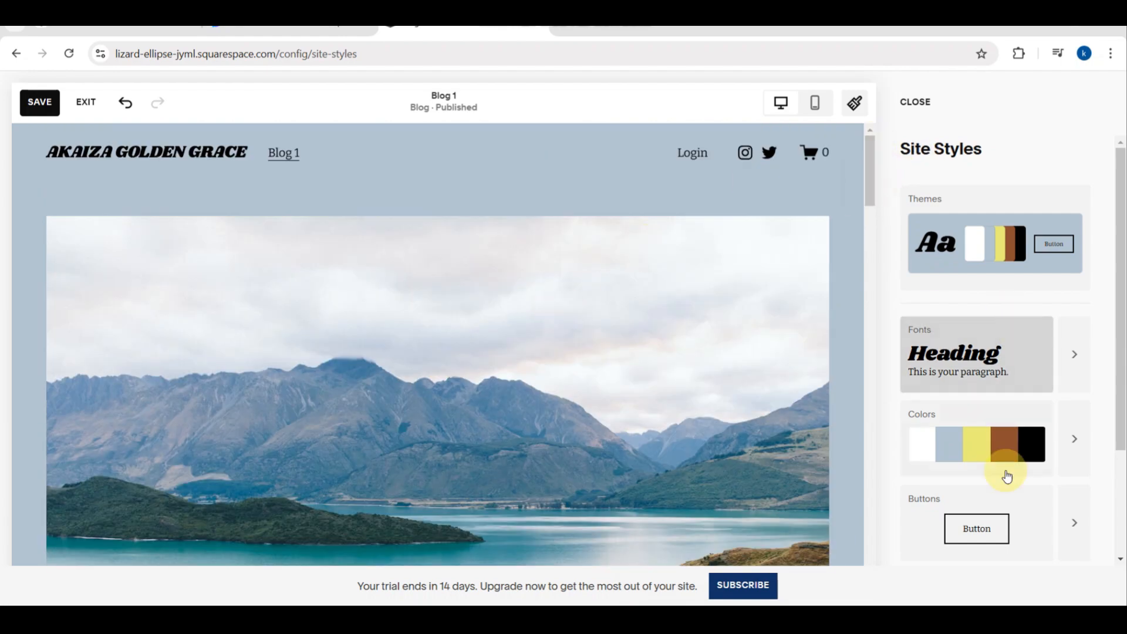
scroll(960, 535, "down", 3)
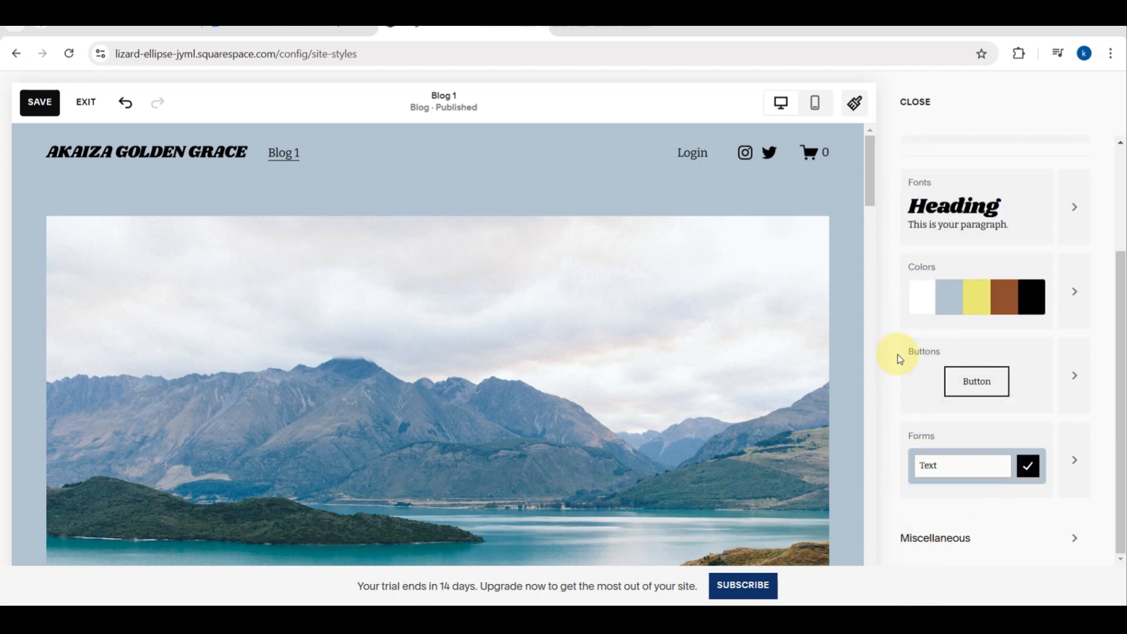
left_click(926, 96)
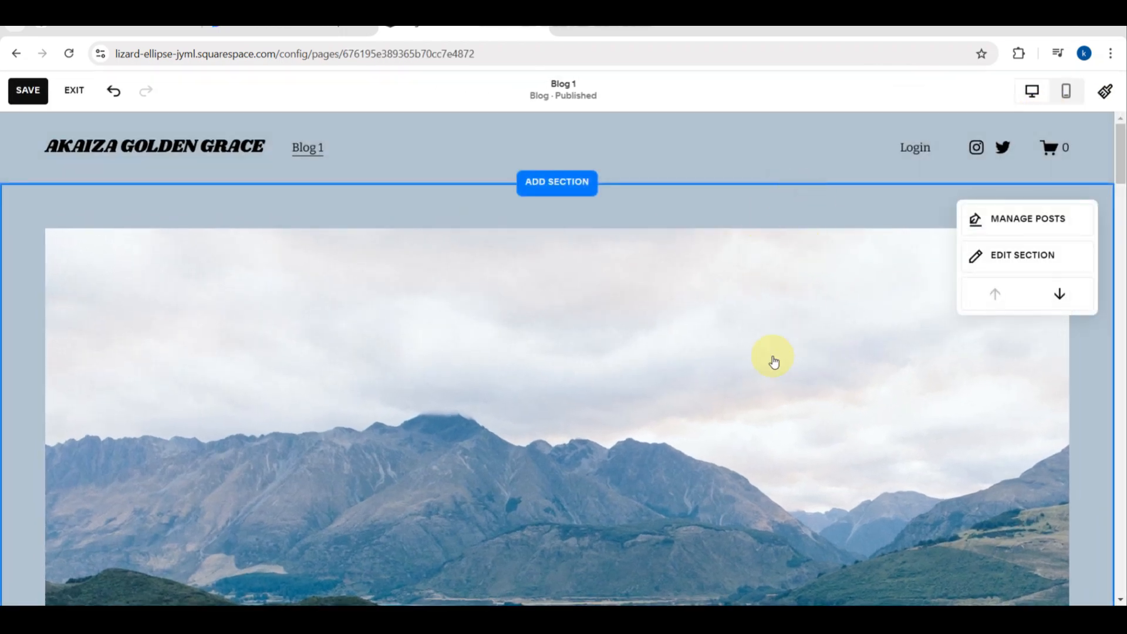
Add the Intro section with the "Introduce your brand" heading over a photo between the site header and the blog section
scroll(773, 362, "down", 1)
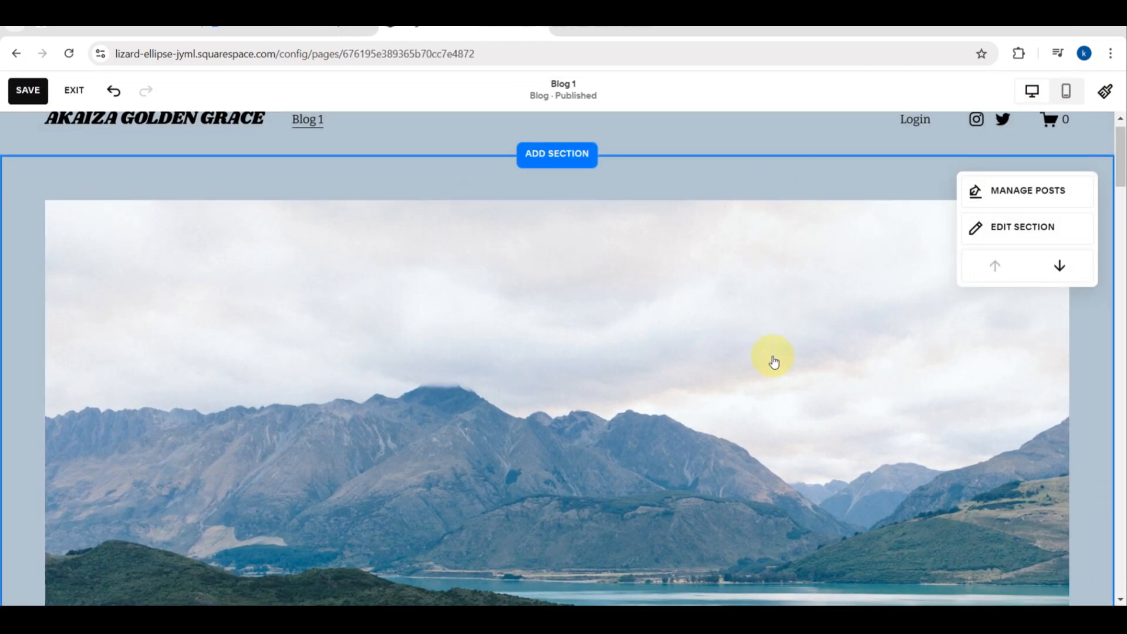
left_click(562, 155)
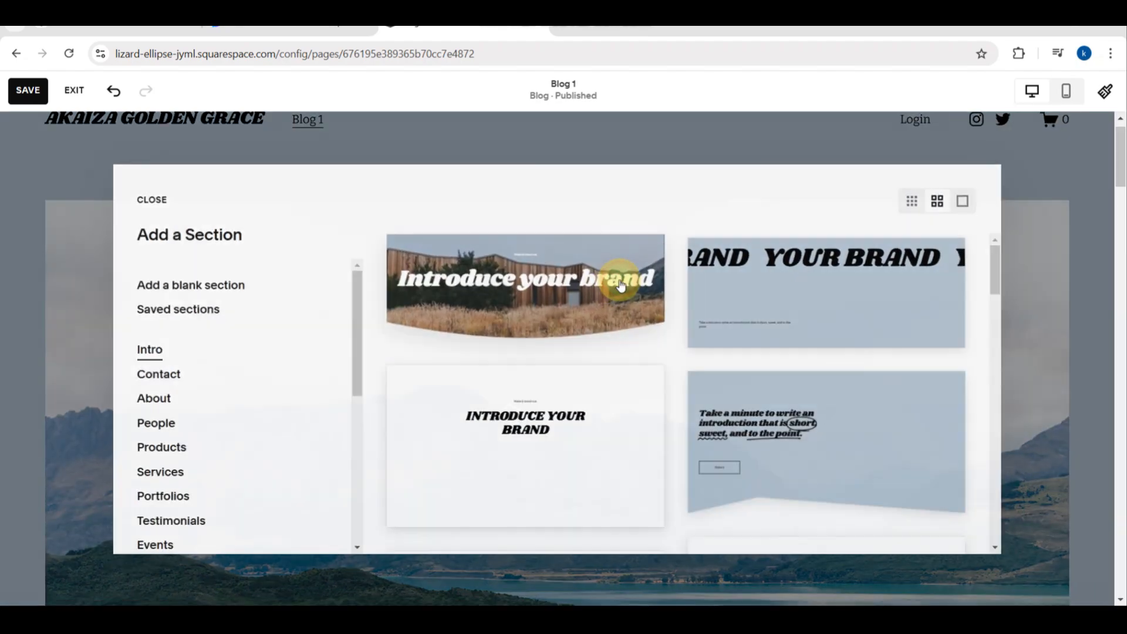
left_click(621, 286)
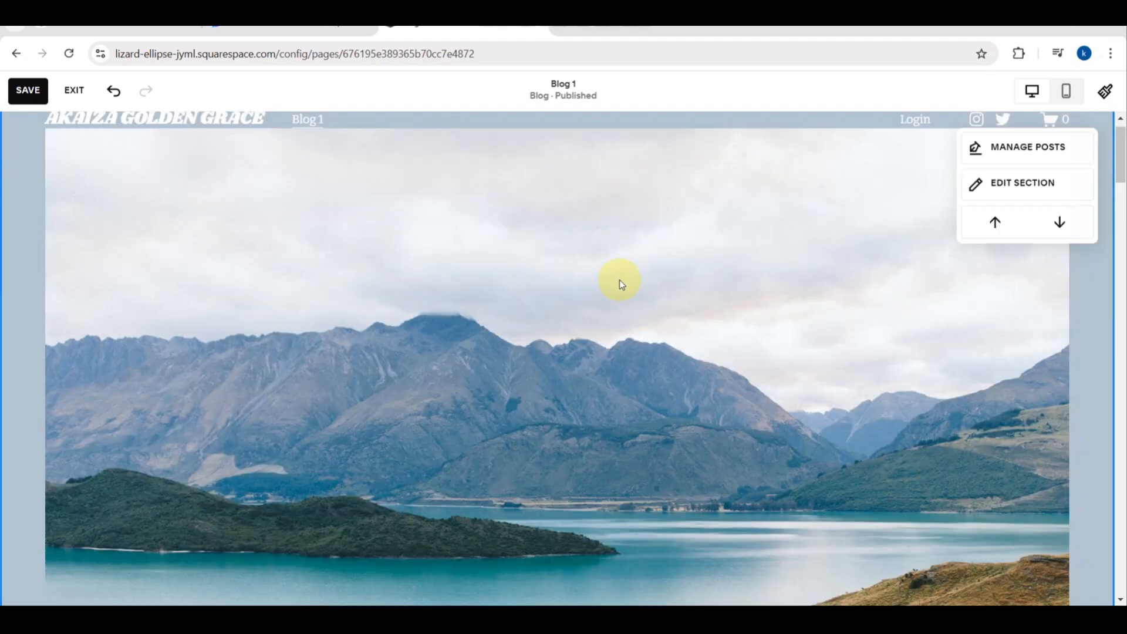
scroll(618, 278, "up", 1)
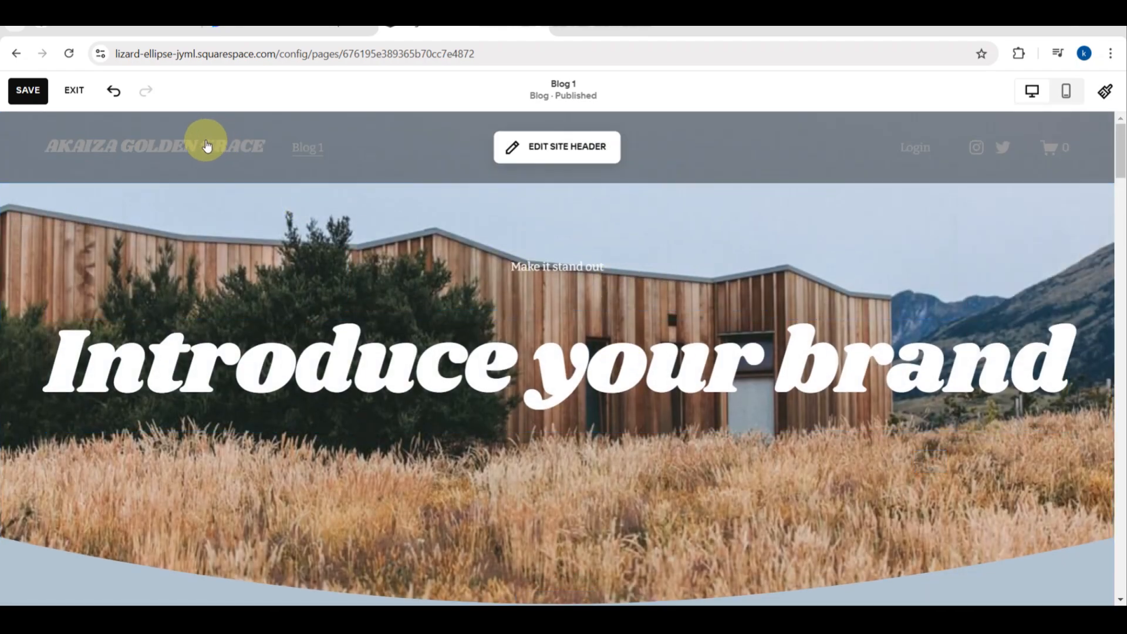
scroll(430, 294, "down", 1)
scroll(431, 295, "down", 5)
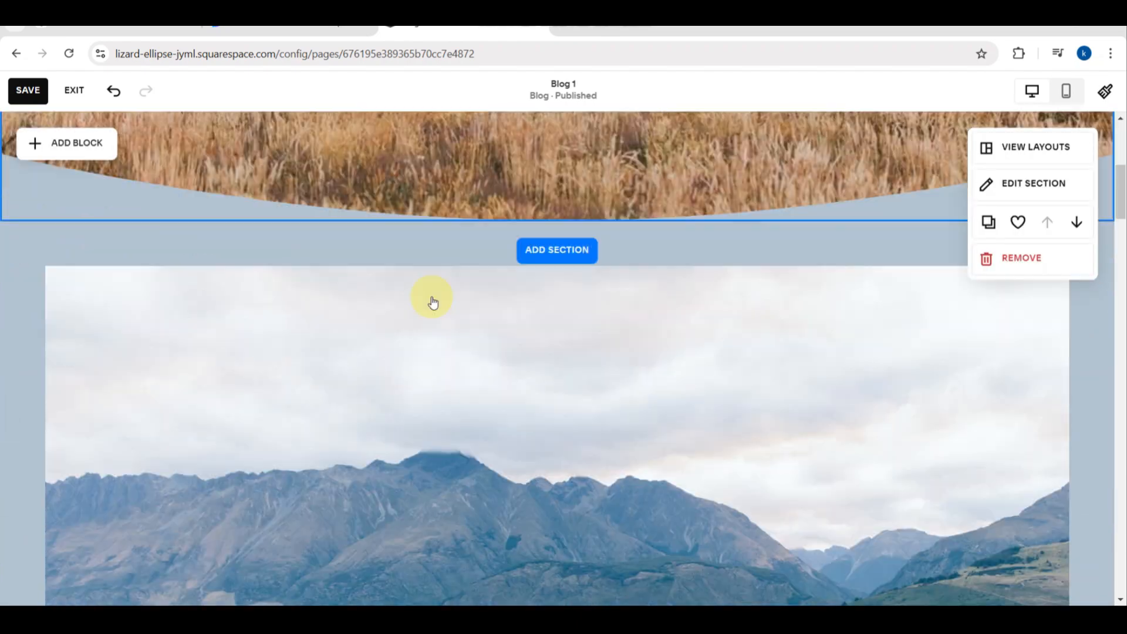
scroll(431, 295, "up", 6)
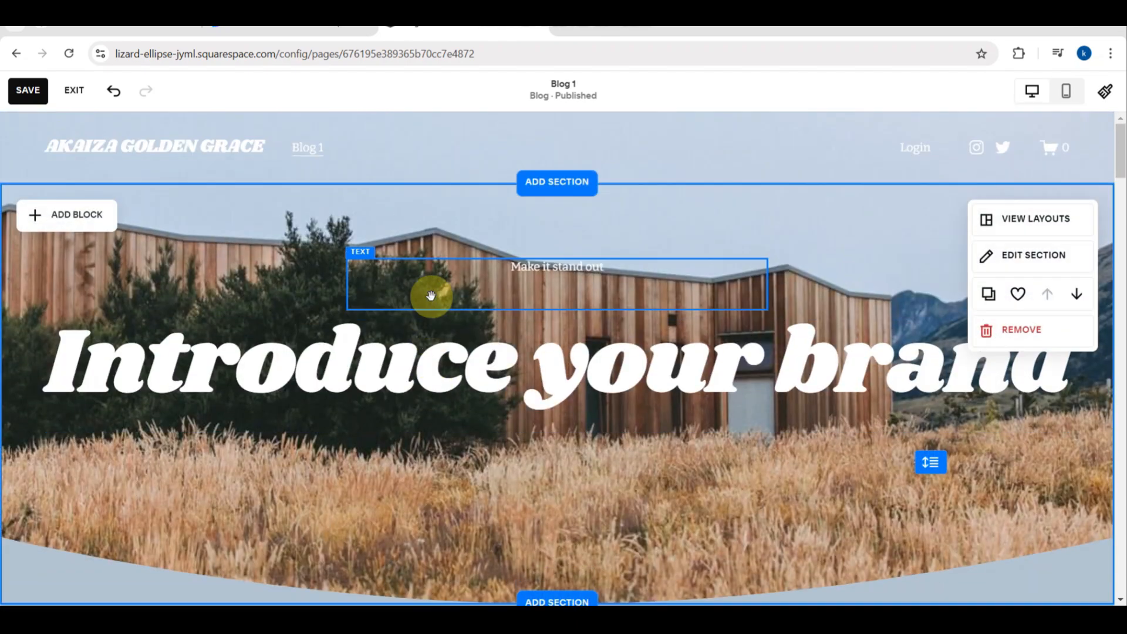
Replace the intro section's "Introduce your brand" heading with the site owner's first name followed by "ON BOARD"
left_click(589, 270)
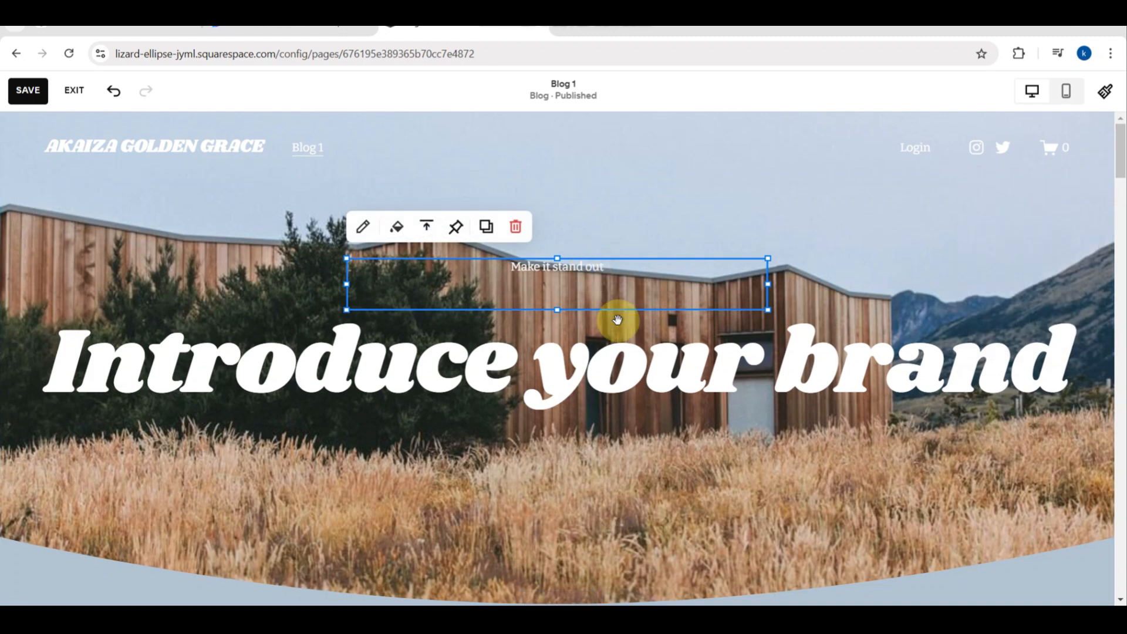
double_click(632, 362)
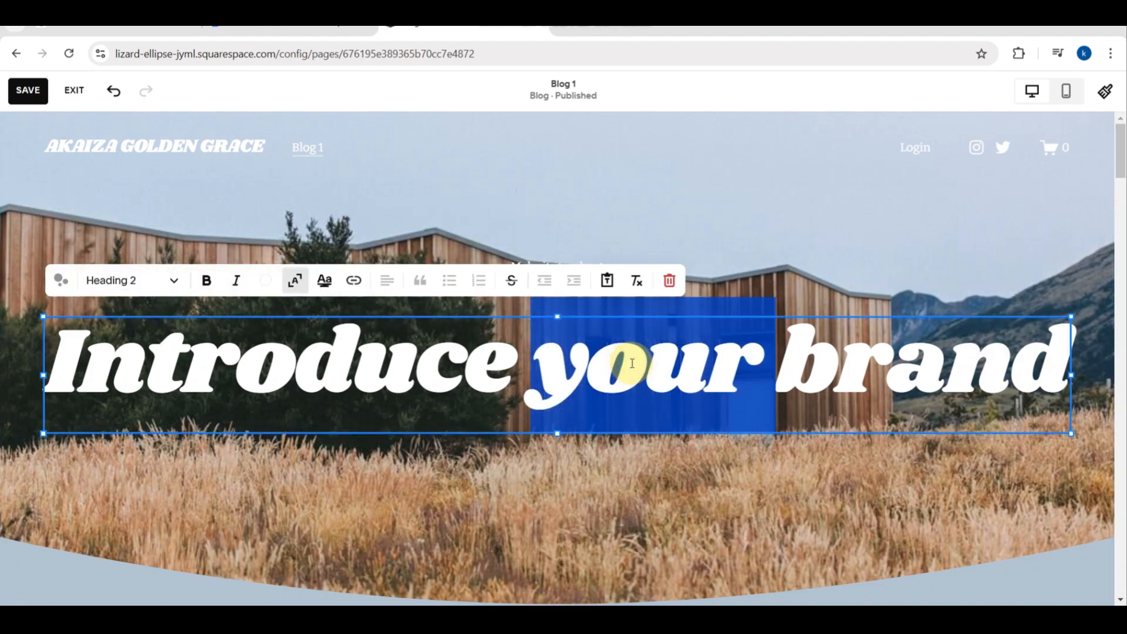
triple_click(829, 377)
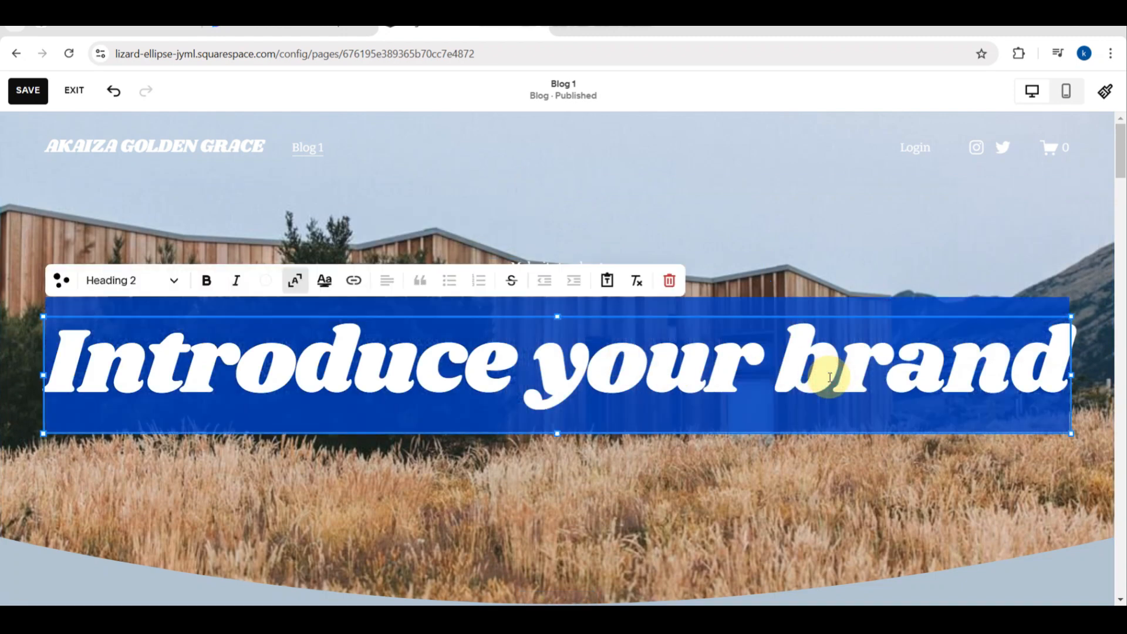
type("AKA")
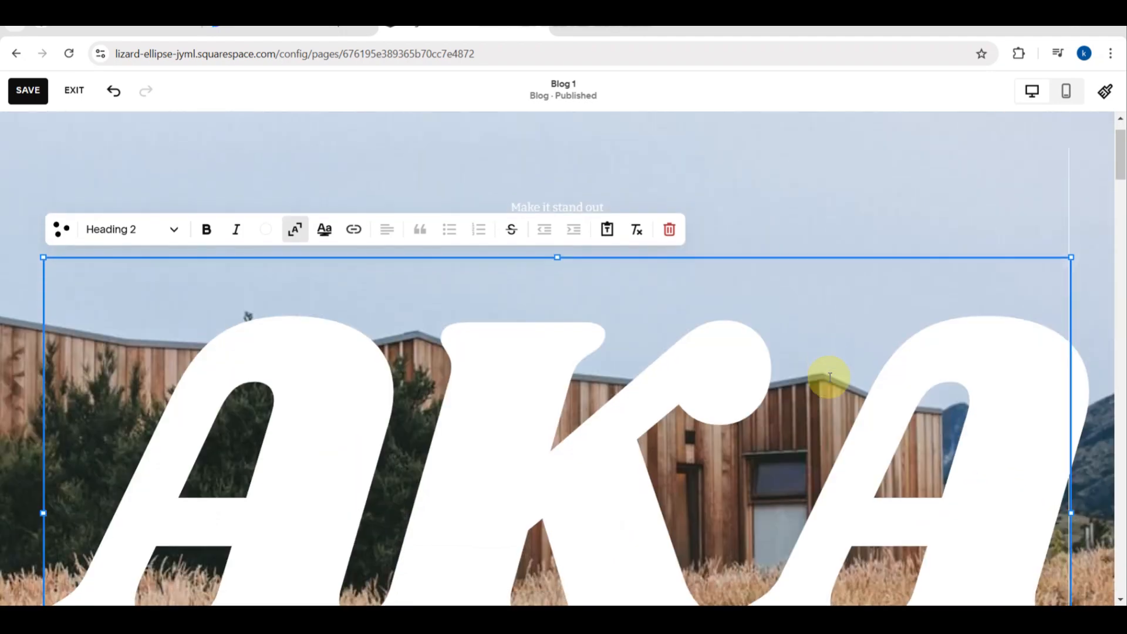
type("iza")
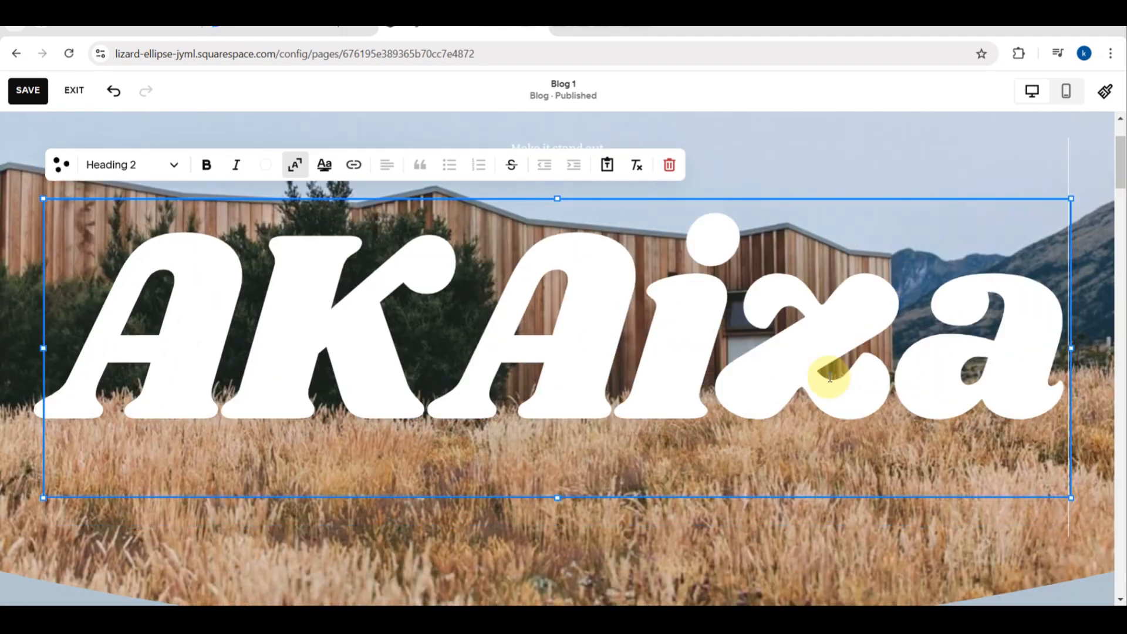
key("BackSpace")
key("BackSpace")
type("ZA")
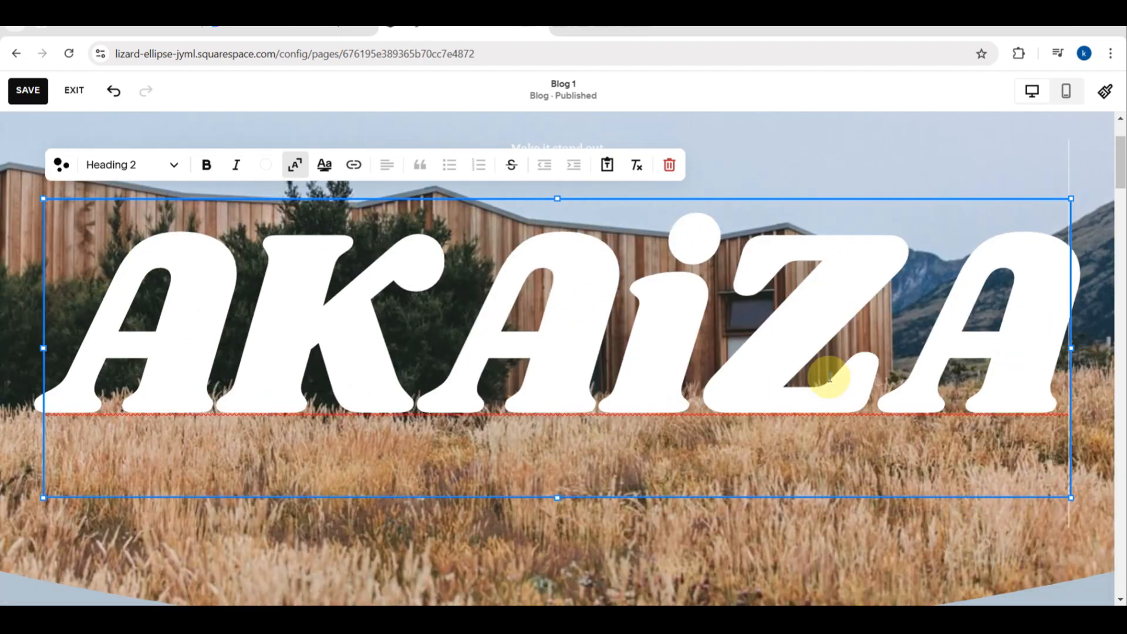
type(" ON BOA")
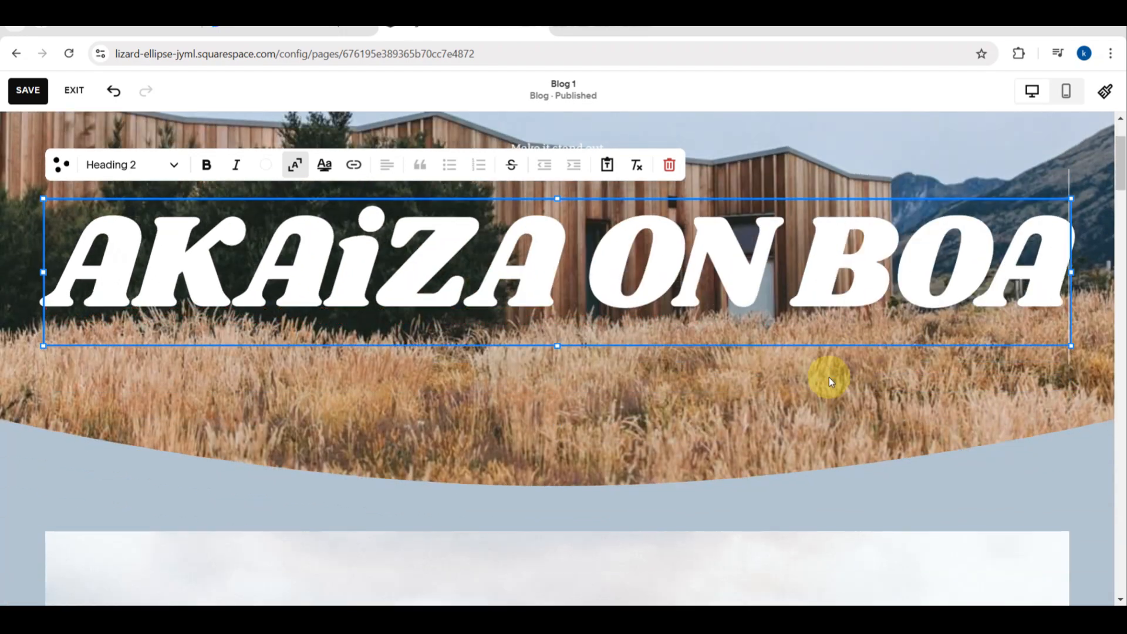
type("RD")
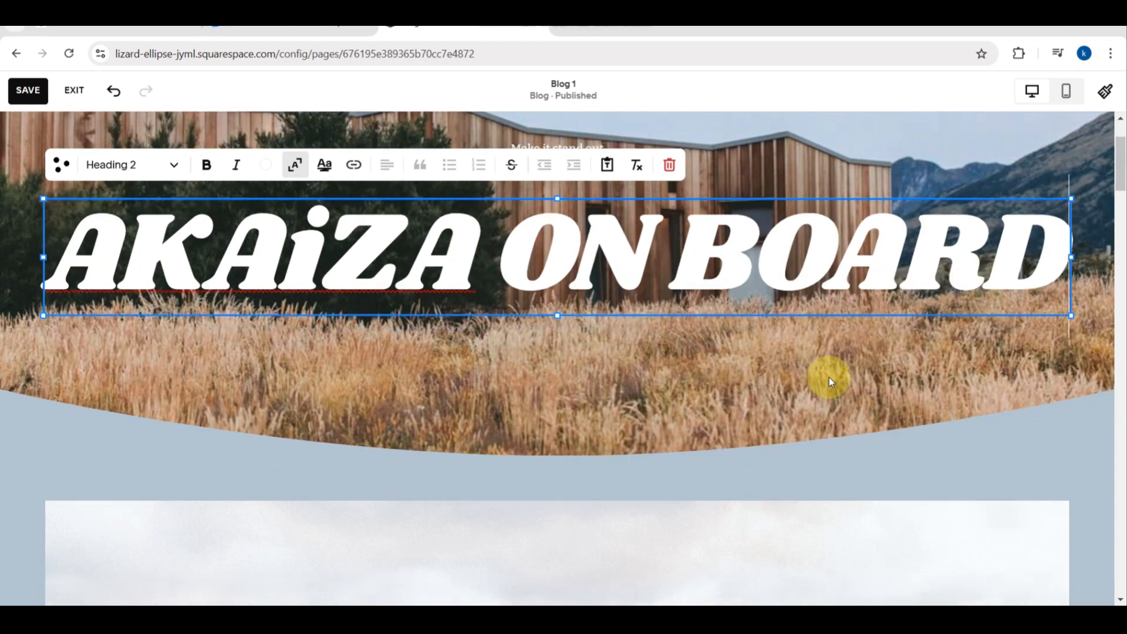
left_click(763, 479)
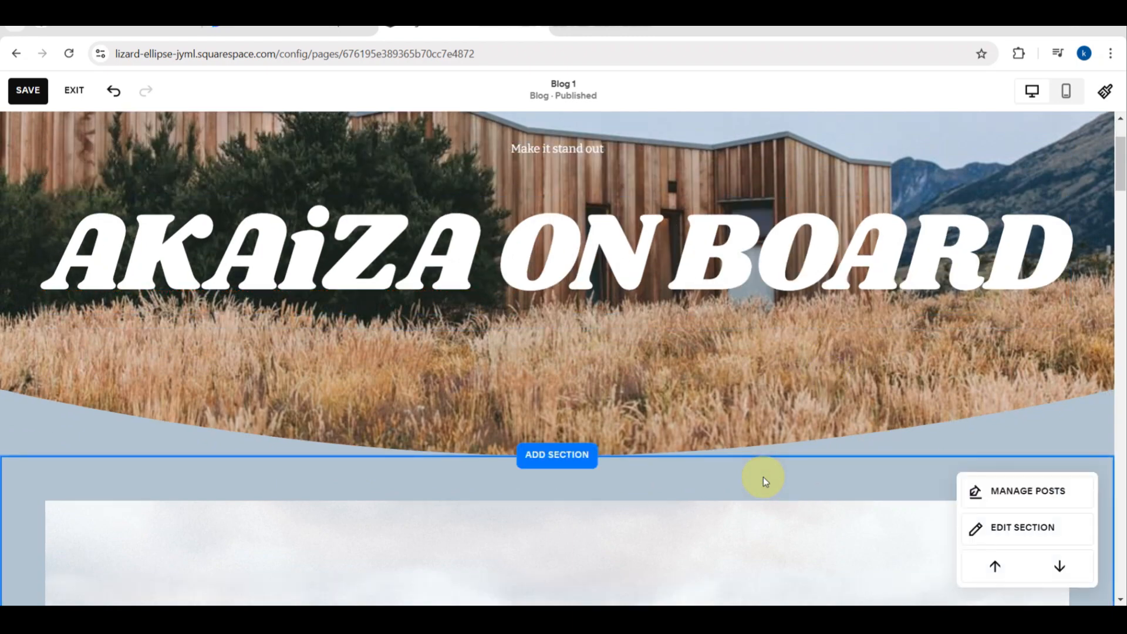
Delete the "Make it stand out" text block above the intro section's heading
scroll(763, 478, "up", 2)
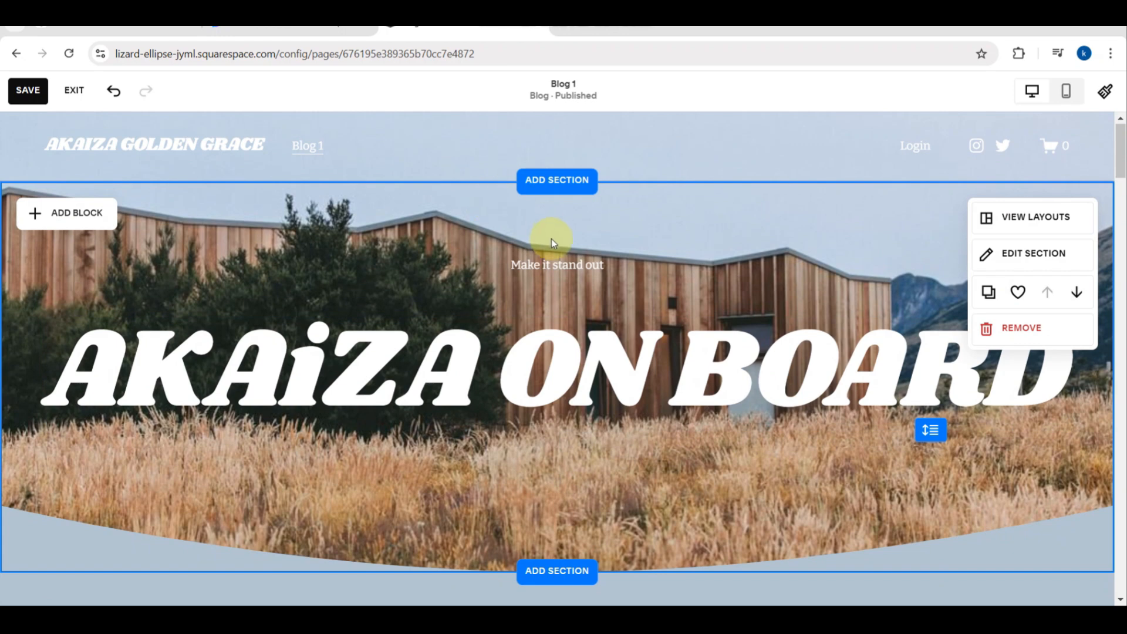
left_click(548, 260)
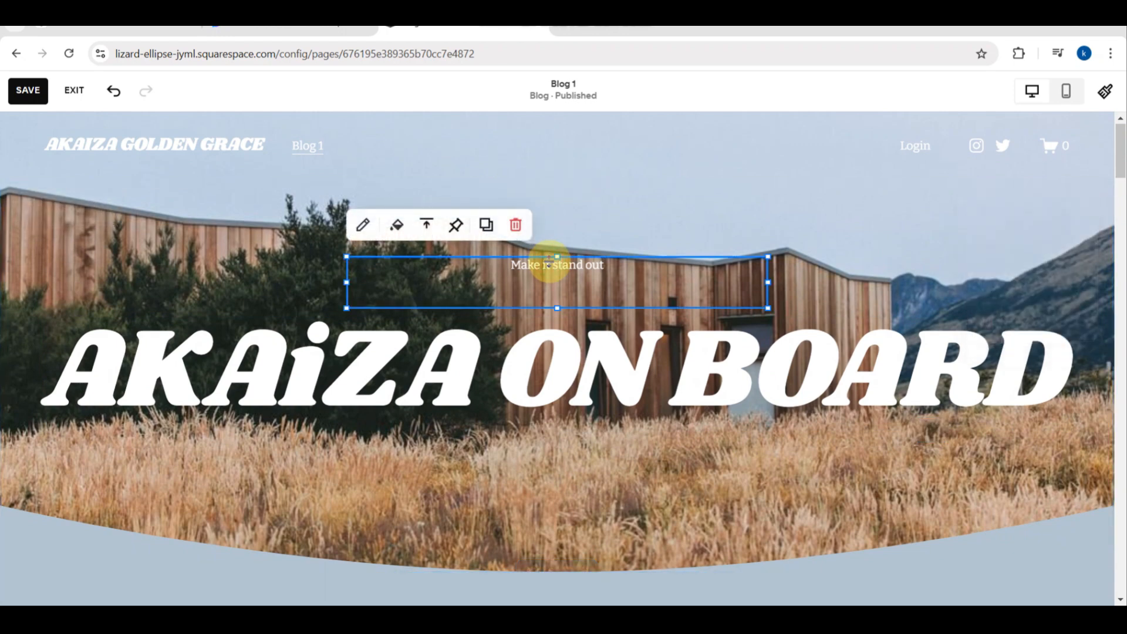
key("Delete")
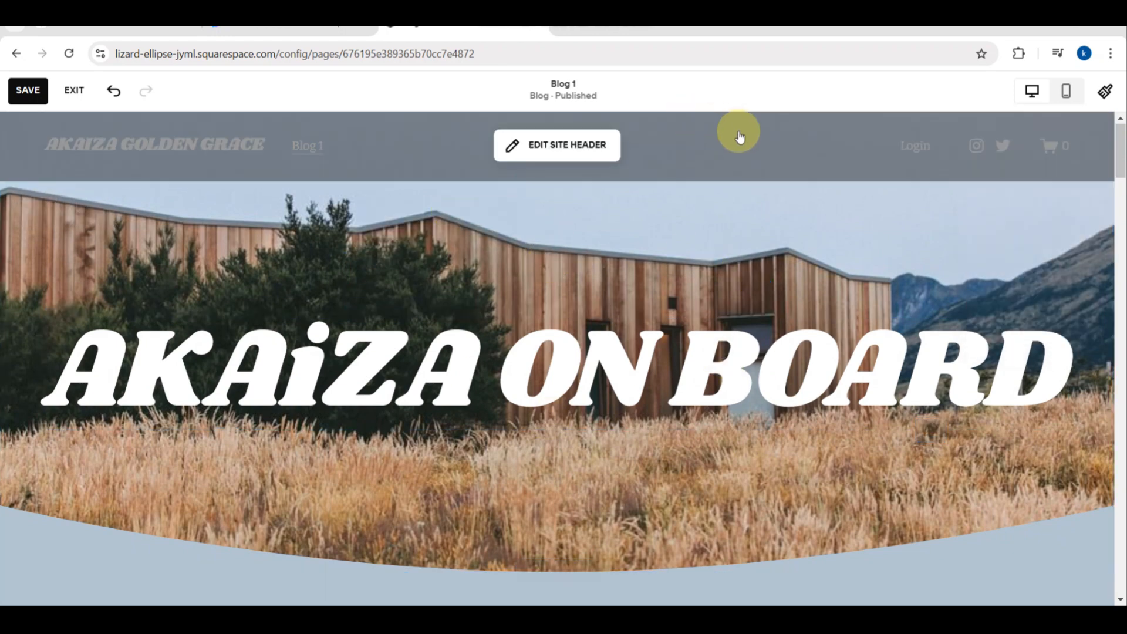
Try italic formatting on the intro section's whole heading, remove it again, and deselect the heading
left_click(738, 135)
left_click(680, 320)
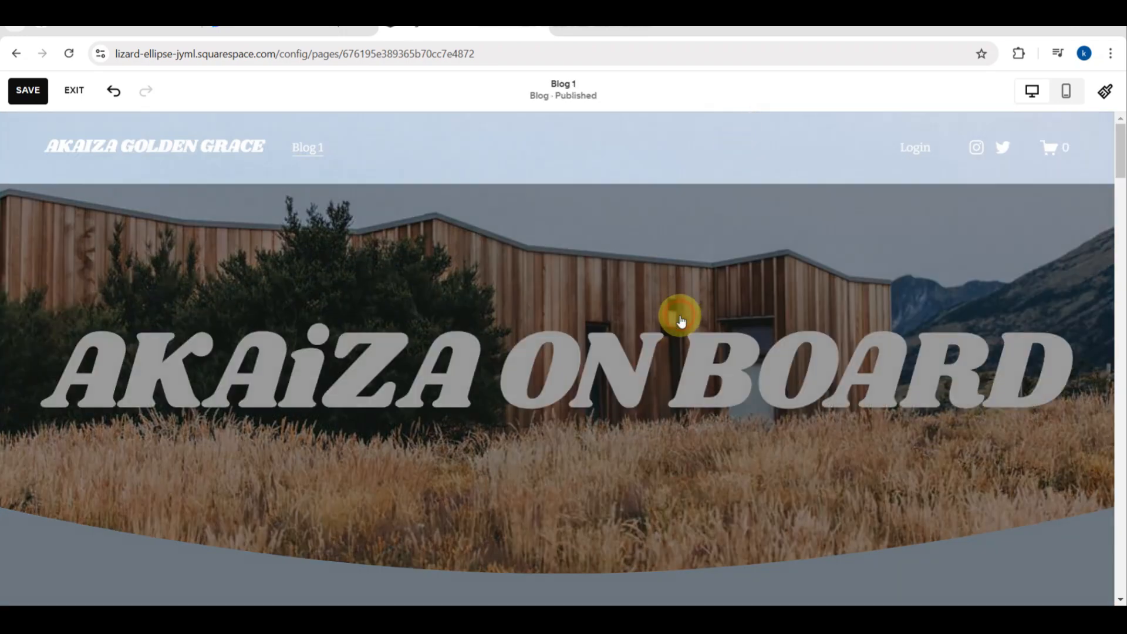
left_click(673, 345)
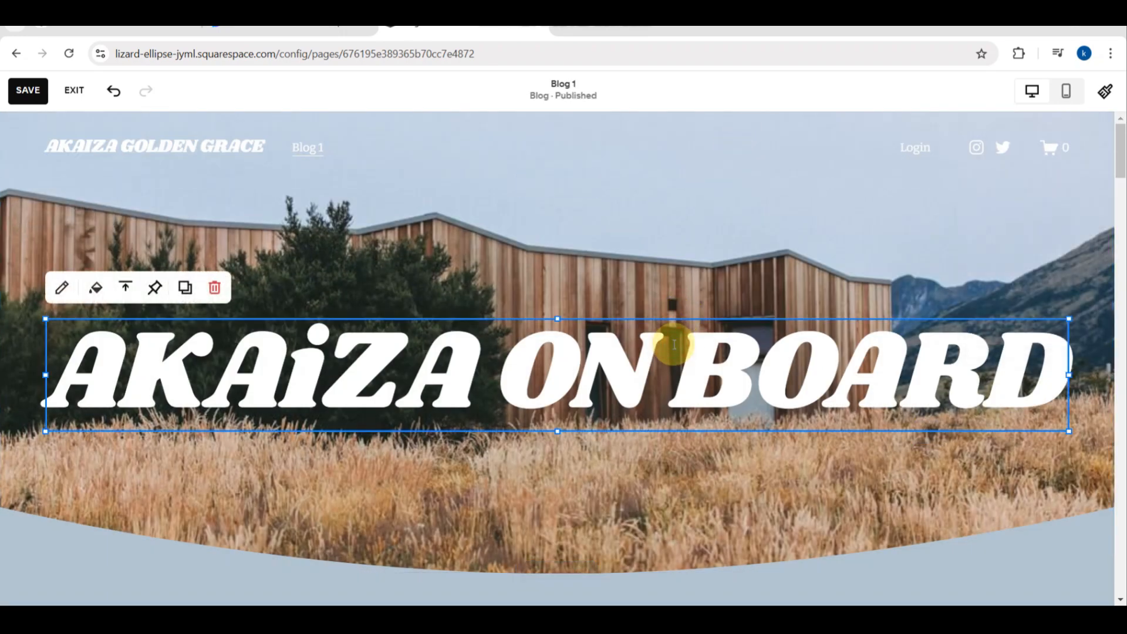
left_click(744, 351)
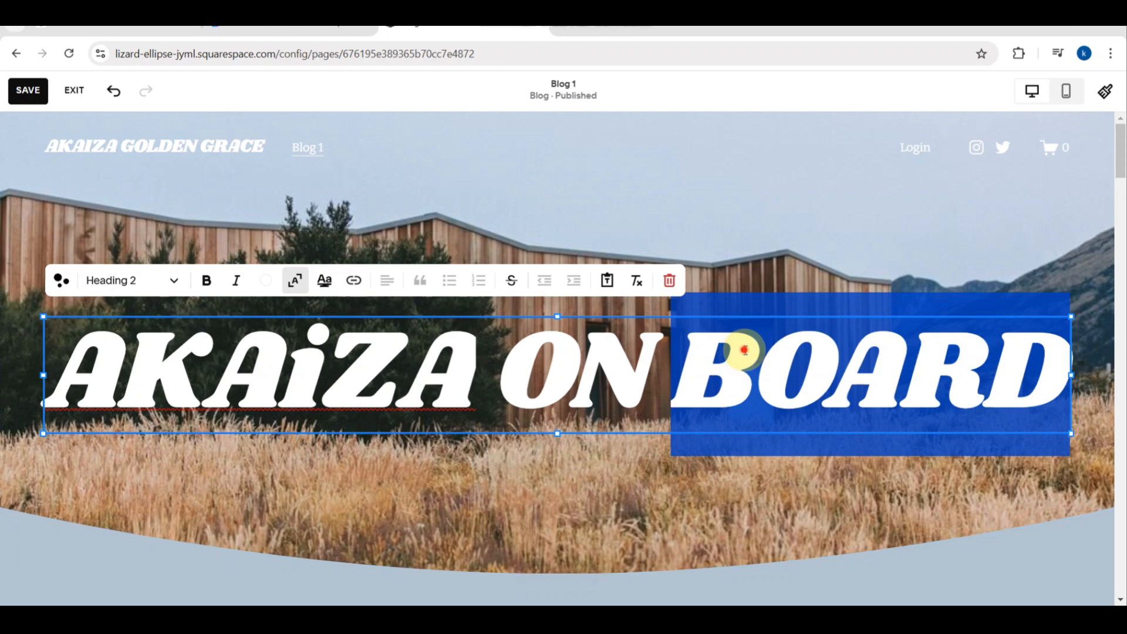
left_click(744, 350)
triple_click(424, 345)
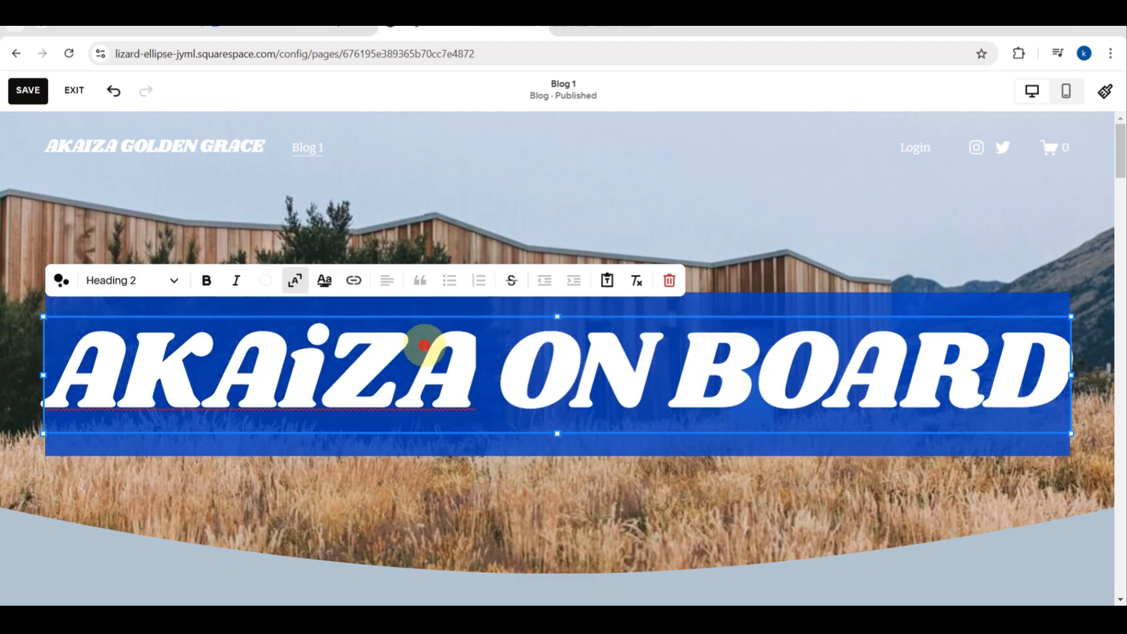
left_click(234, 280)
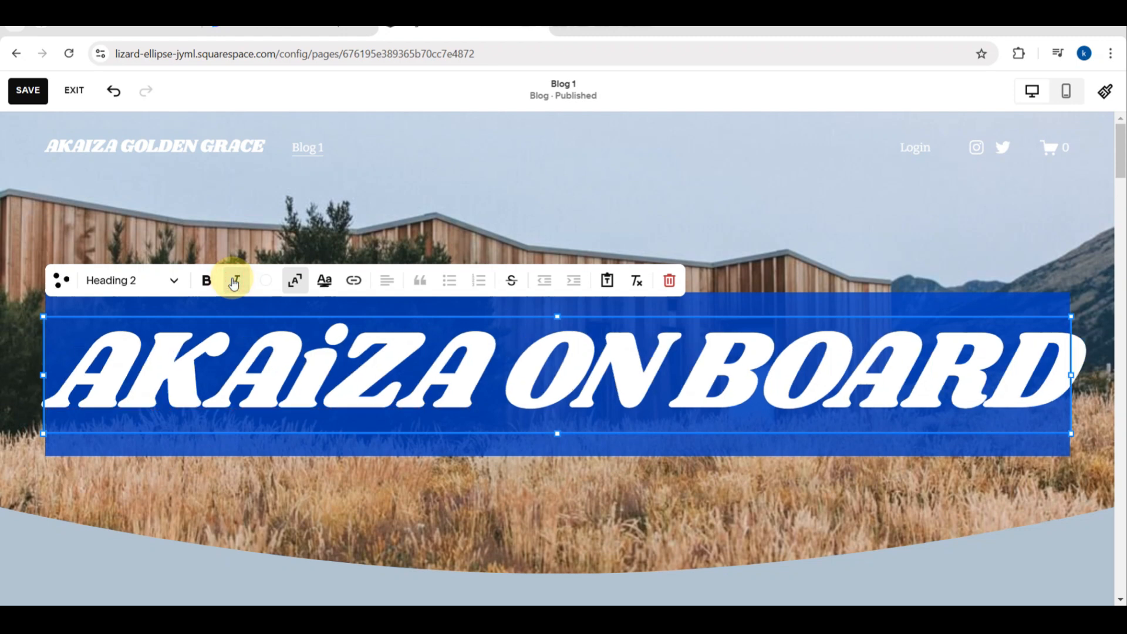
left_click(234, 280)
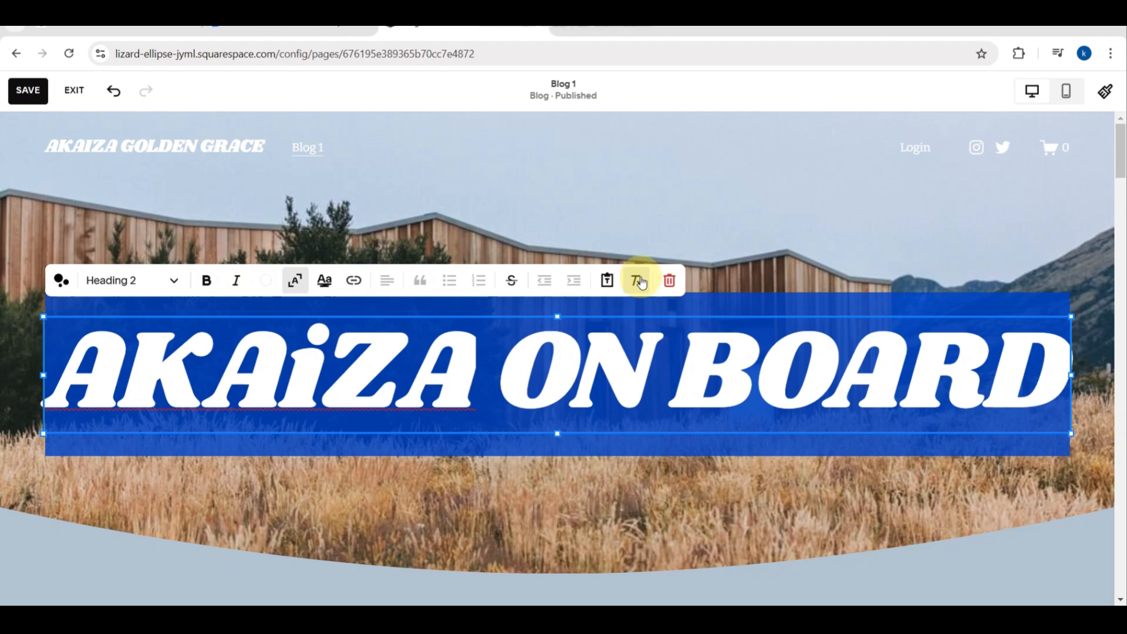
left_click(296, 282)
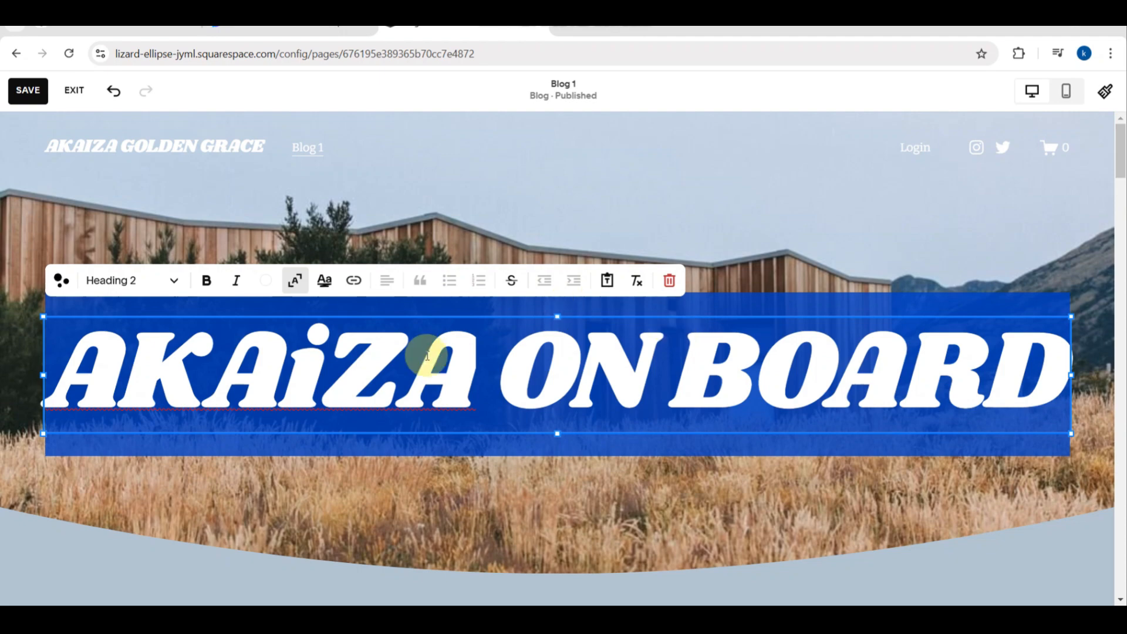
left_click(600, 221)
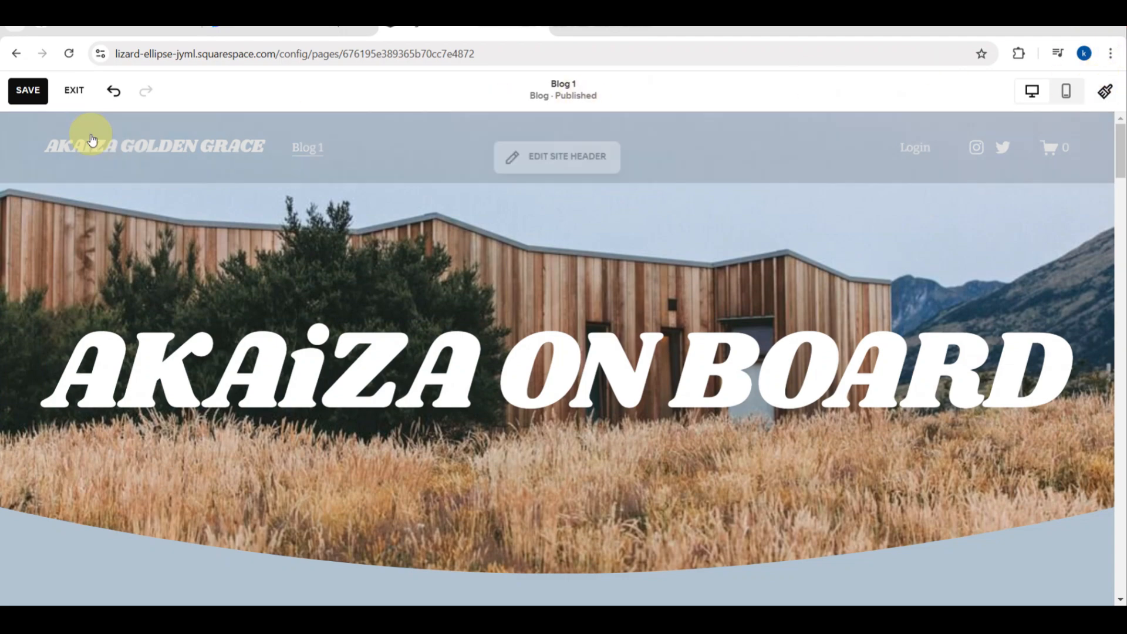
Save the changes to the Blog 1 page and exit page editing
left_click(28, 90)
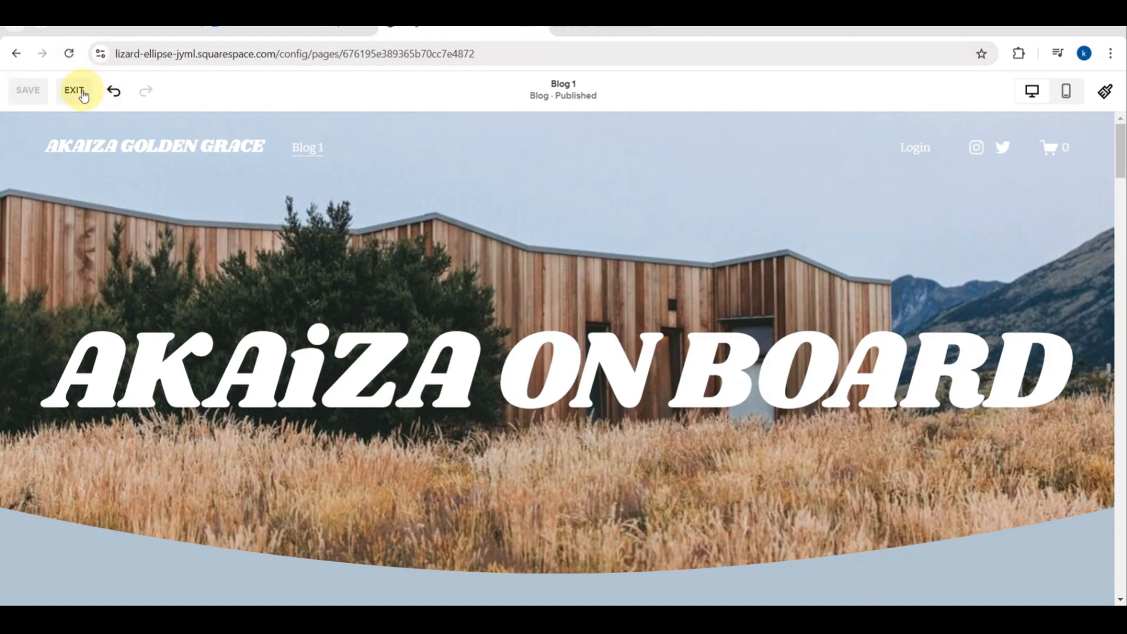
left_click(82, 90)
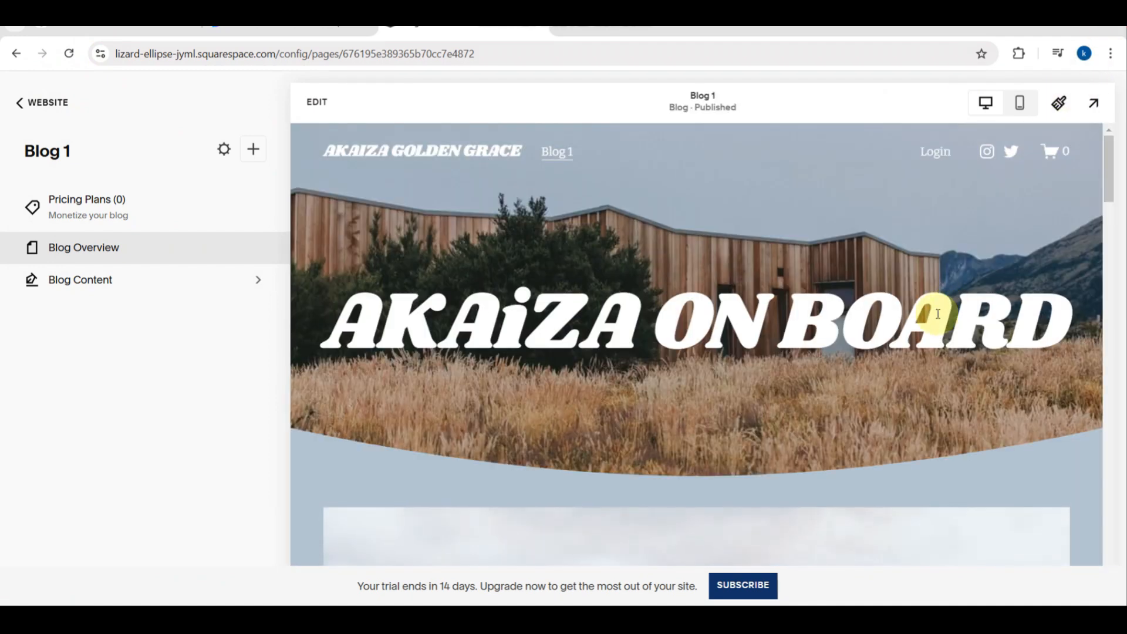
scroll(908, 329, "down", 4)
scroll(908, 329, "up", 4)
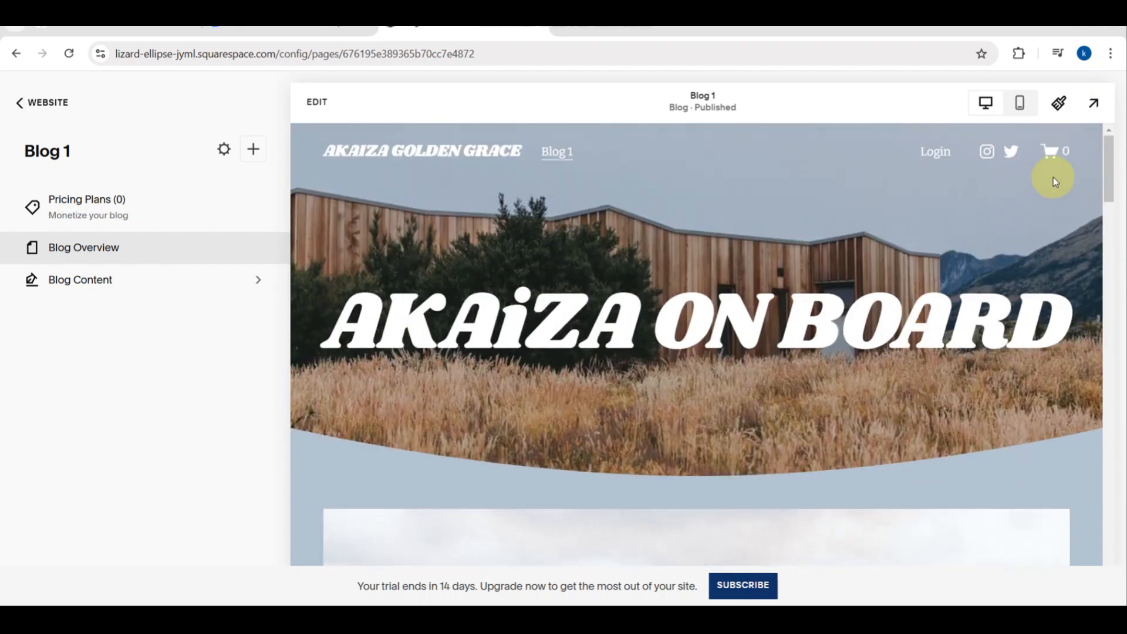
Preview the Blog 1 page at full size and look over its header, intro section and blog posts
left_click(1092, 101)
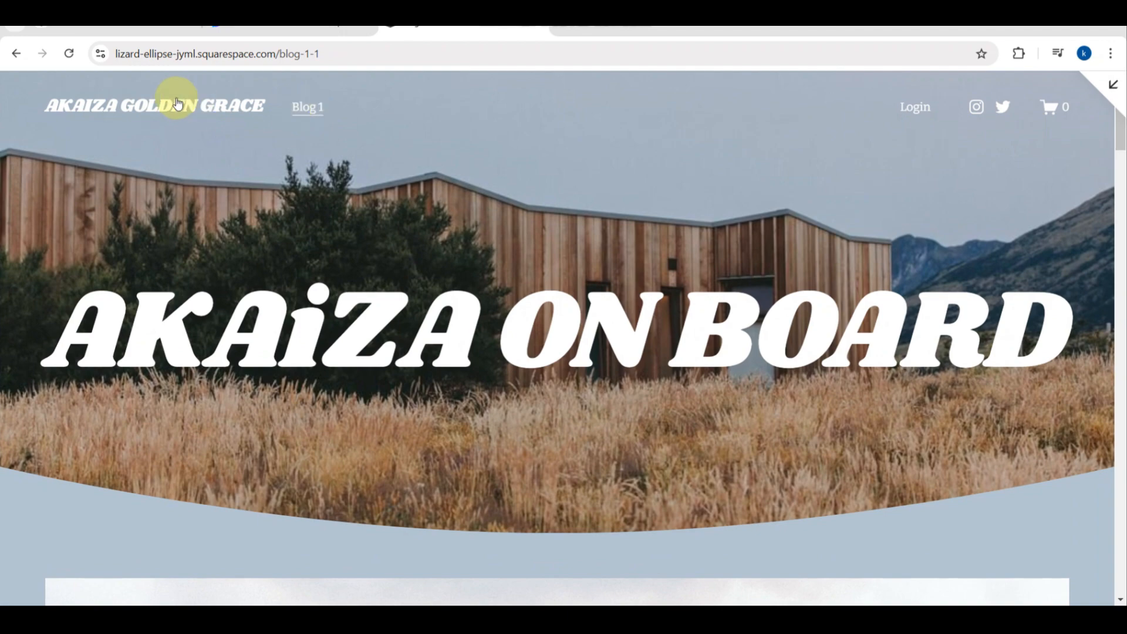
scroll(349, 215, "down", 12)
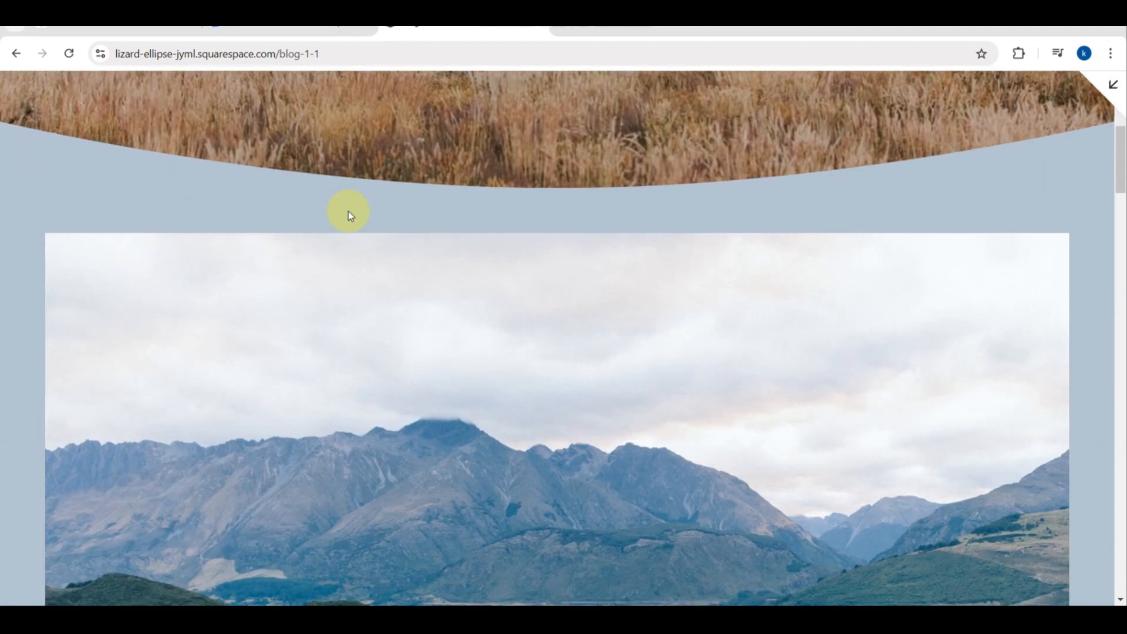
scroll(349, 218, "down", 4)
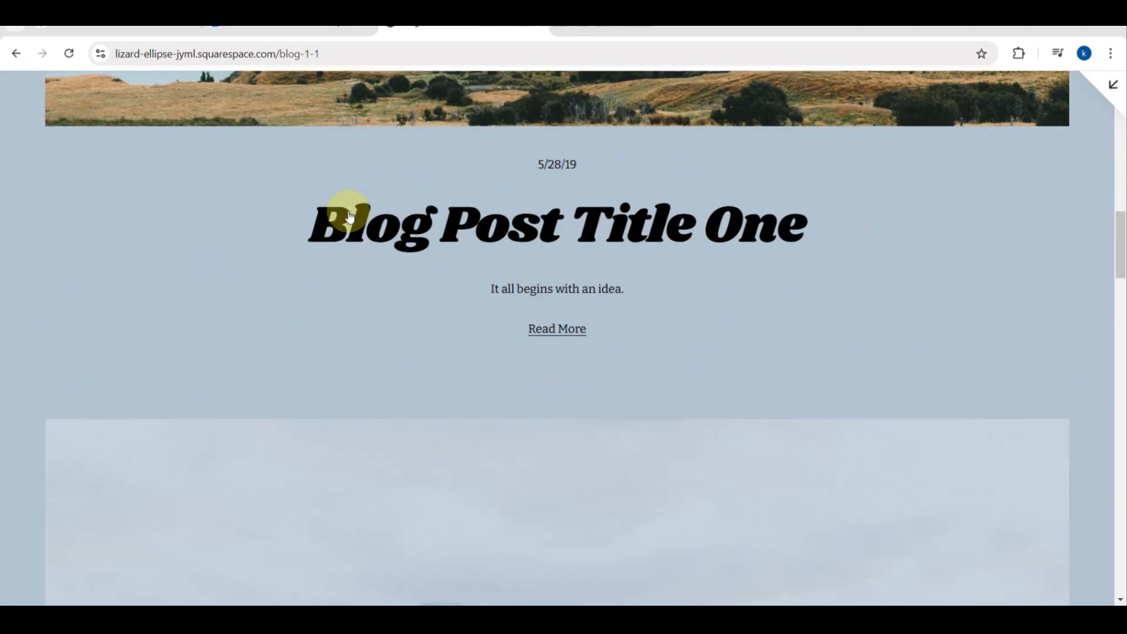
scroll(349, 217, "down", 1)
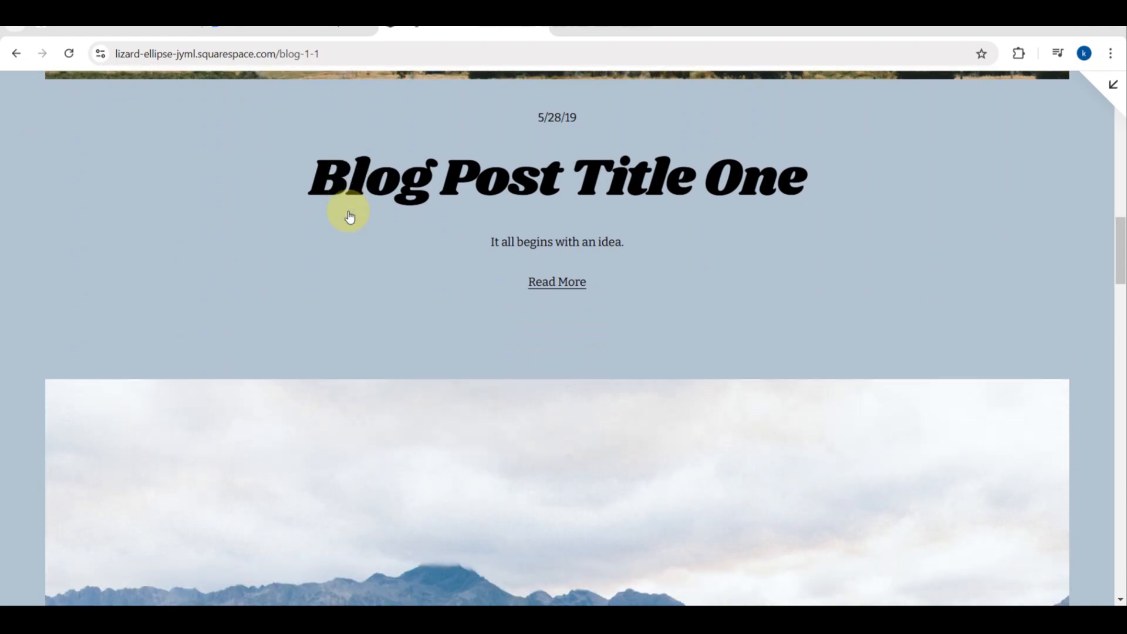
scroll(349, 217, "up", 15)
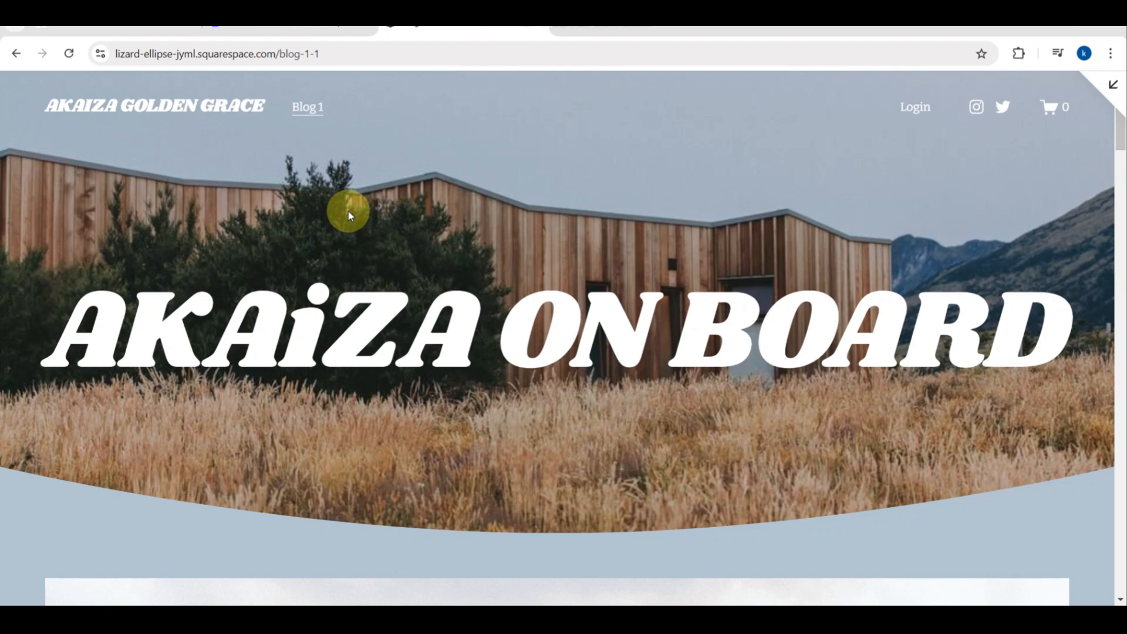
scroll(326, 288, "down", 5)
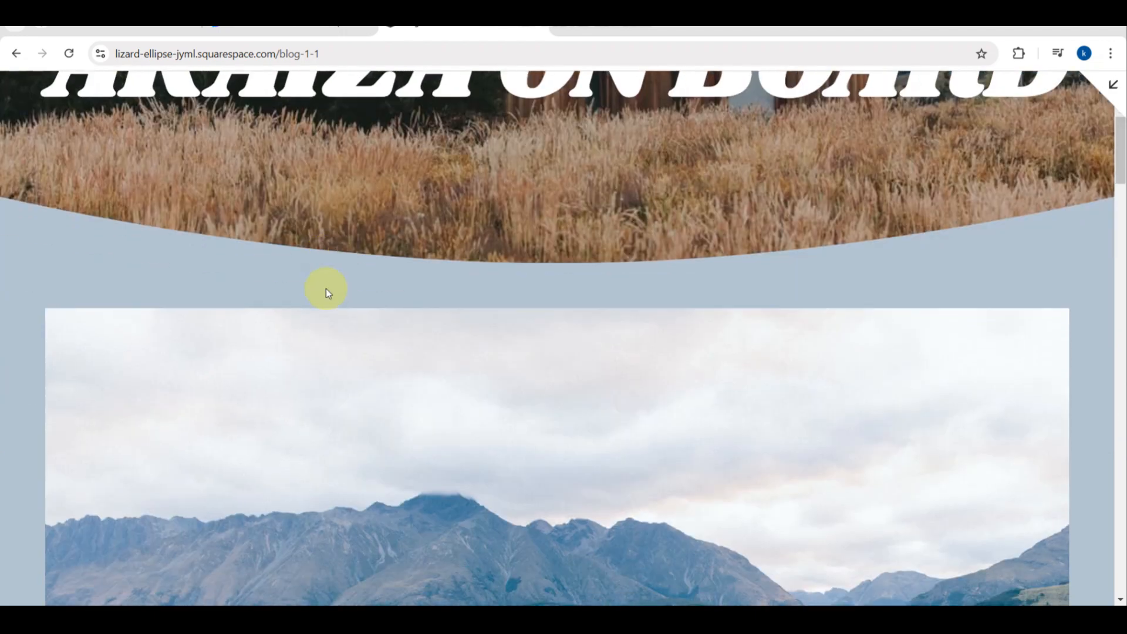
scroll(326, 287, "down", 2)
scroll(324, 291, "up", 7)
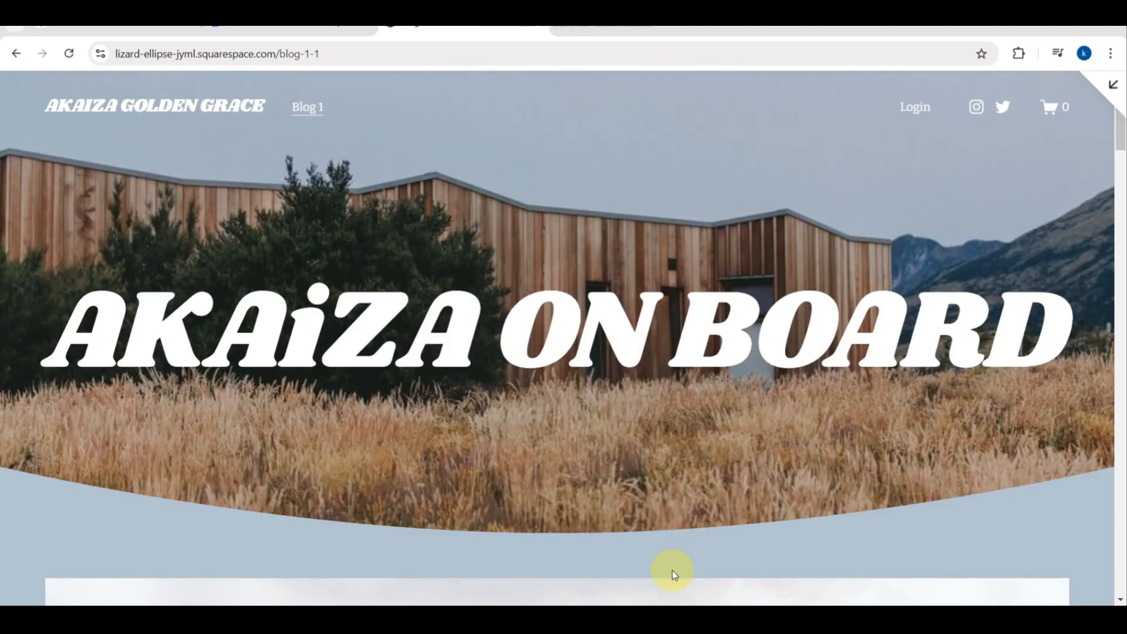